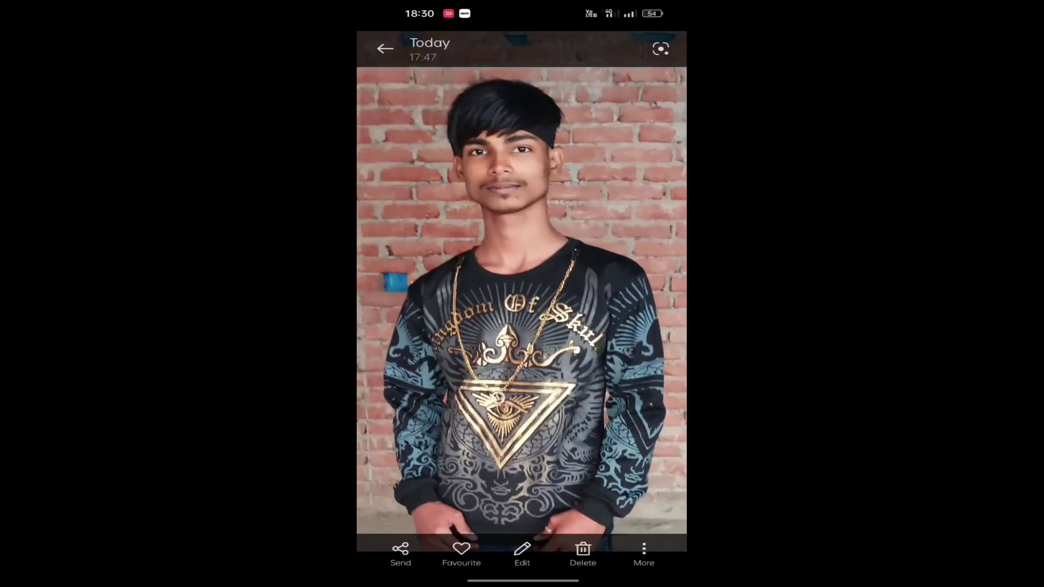
Step: Share the brick-wall portrait photo from Gallery into SketchBook
left_click(398, 552)
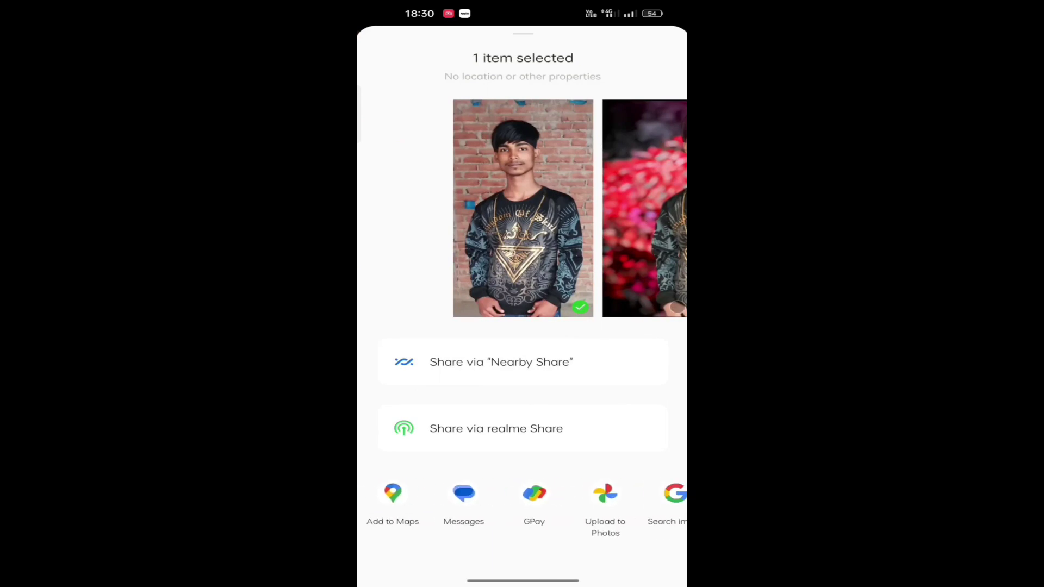
left_click_drag(653, 522, 493, 522)
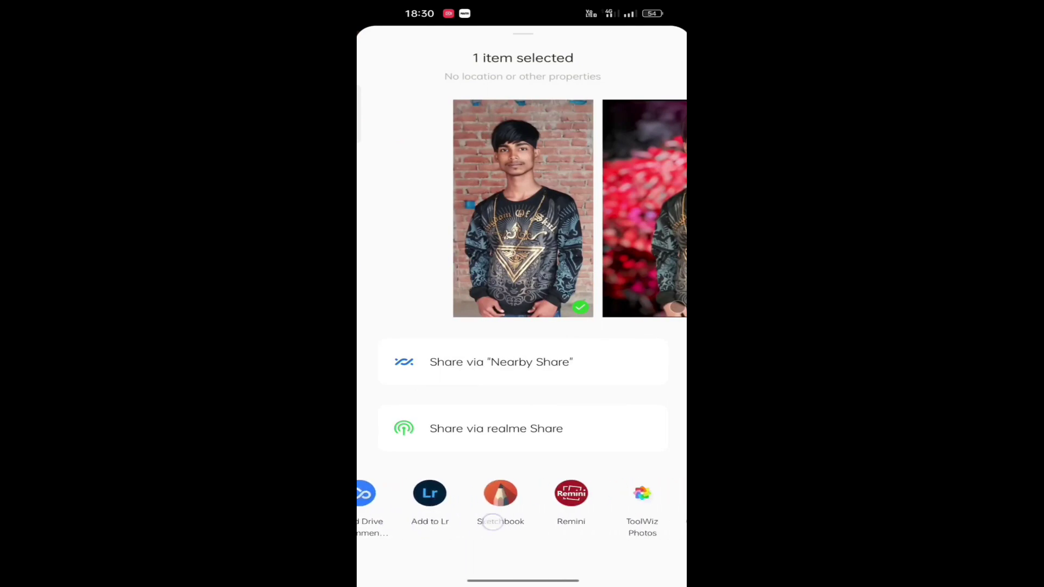
left_click(500, 493)
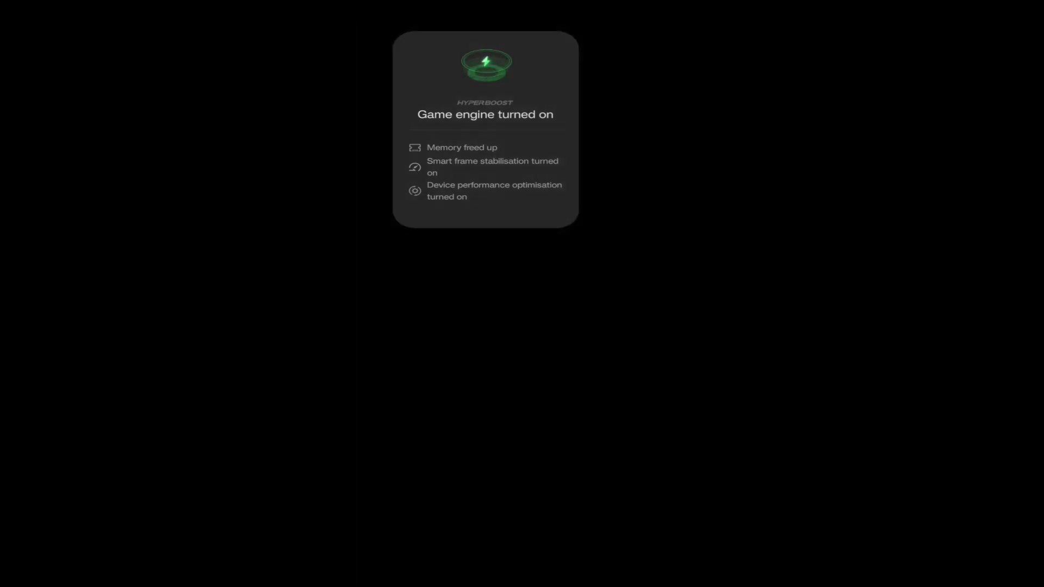
Step: Discard the old sketch so the portrait loads, then begin an Import Image from Tools
left_click(595, 342)
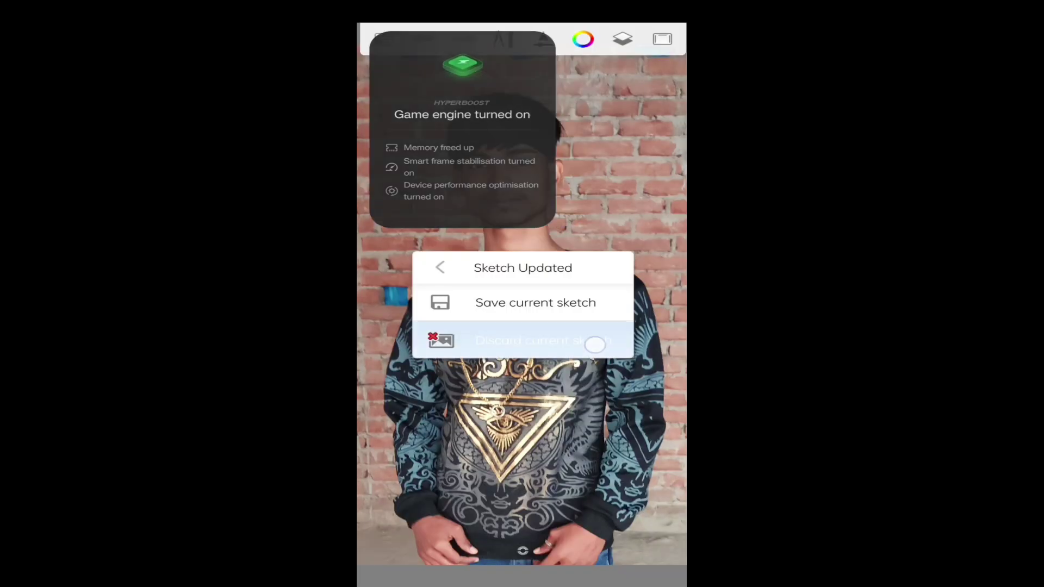
left_click(624, 333)
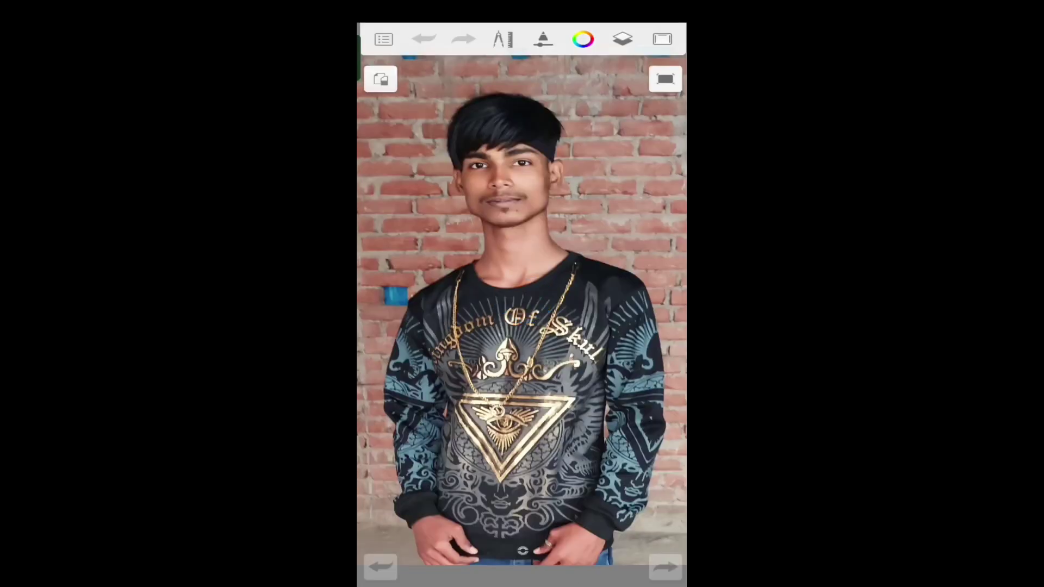
scroll(566, 409, "down", 3)
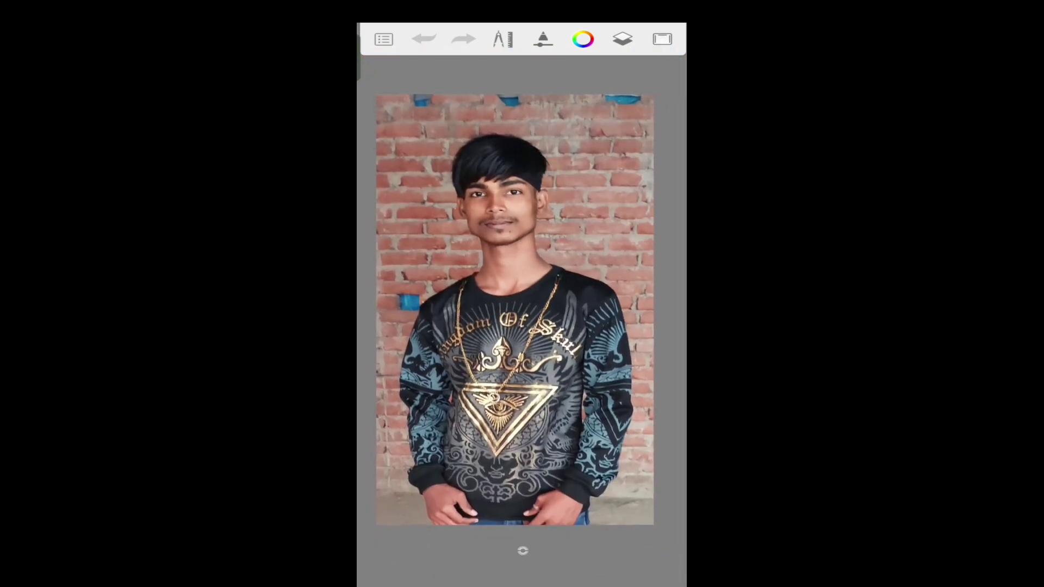
left_click(503, 39)
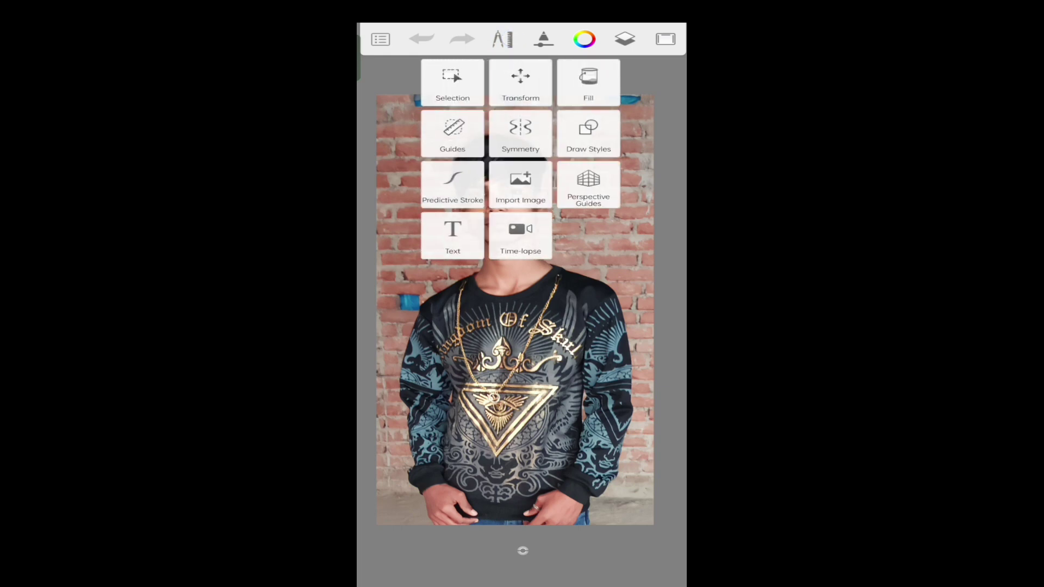
left_click(520, 184)
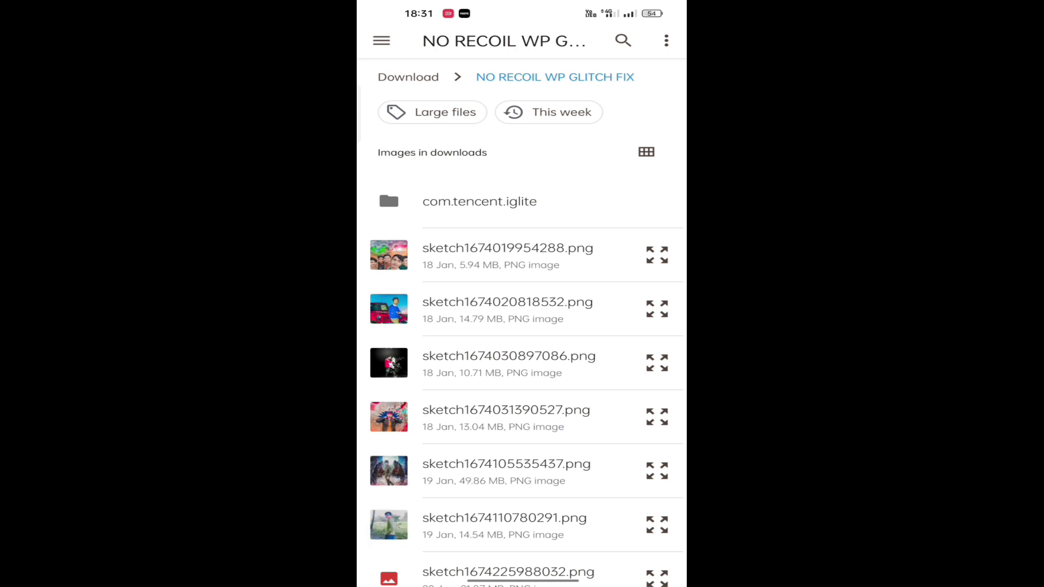
Step: Import the red bokeh photo from the Photos library's All album
left_click(390, 33)
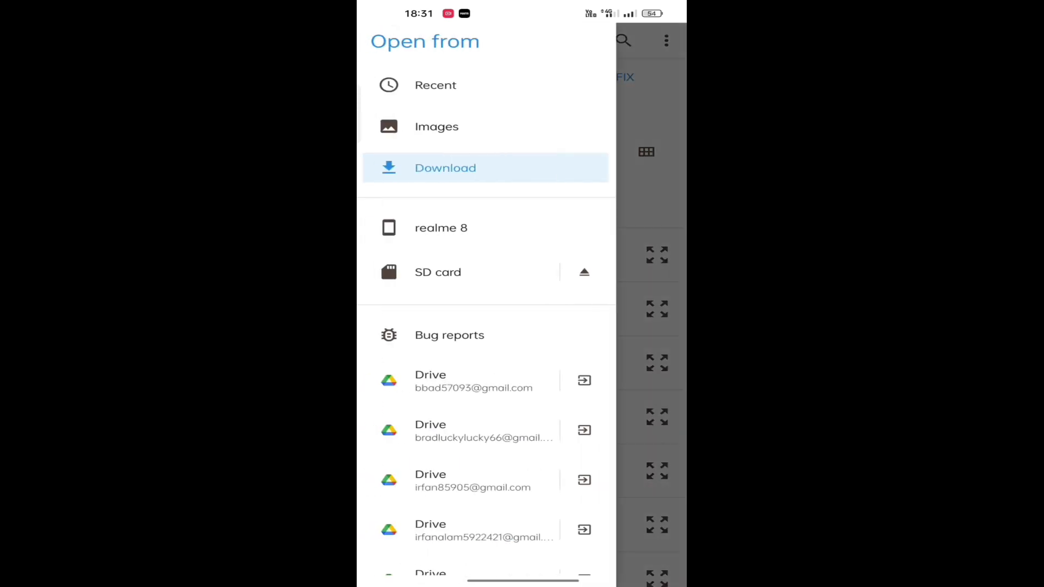
scroll(487, 337, "down", 3)
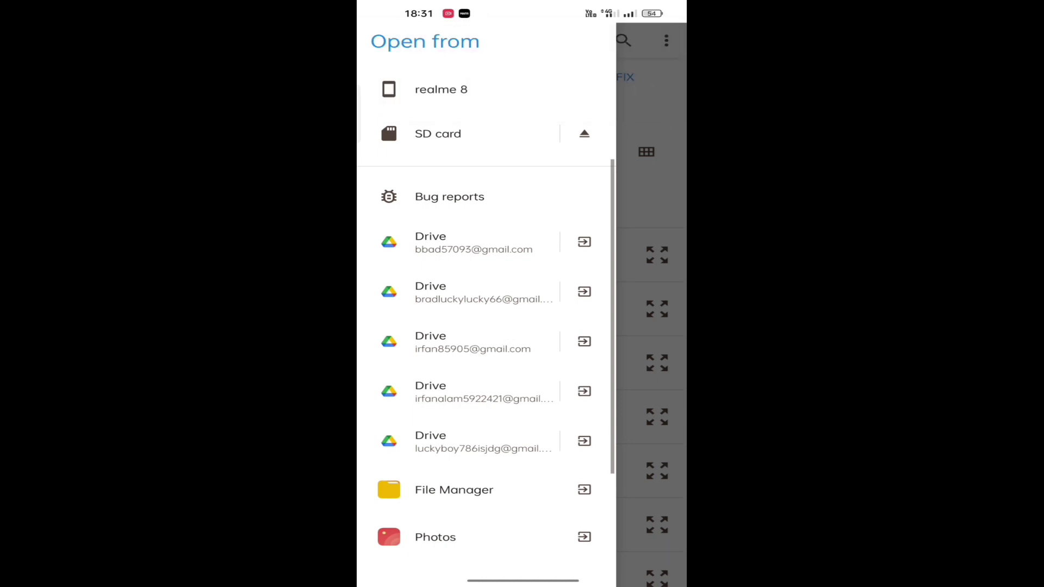
scroll(487, 326, "down", 3)
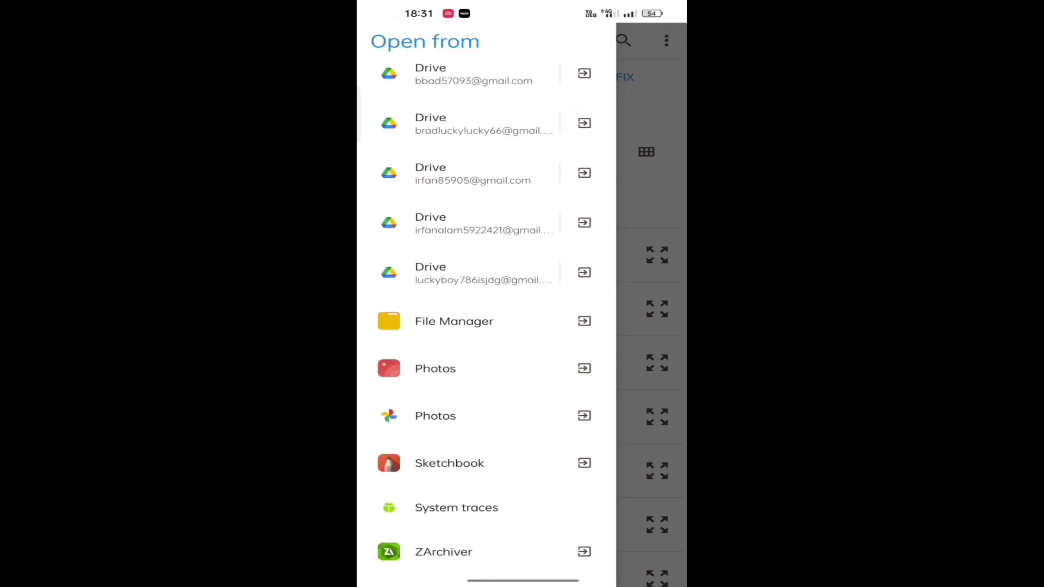
left_click(458, 368)
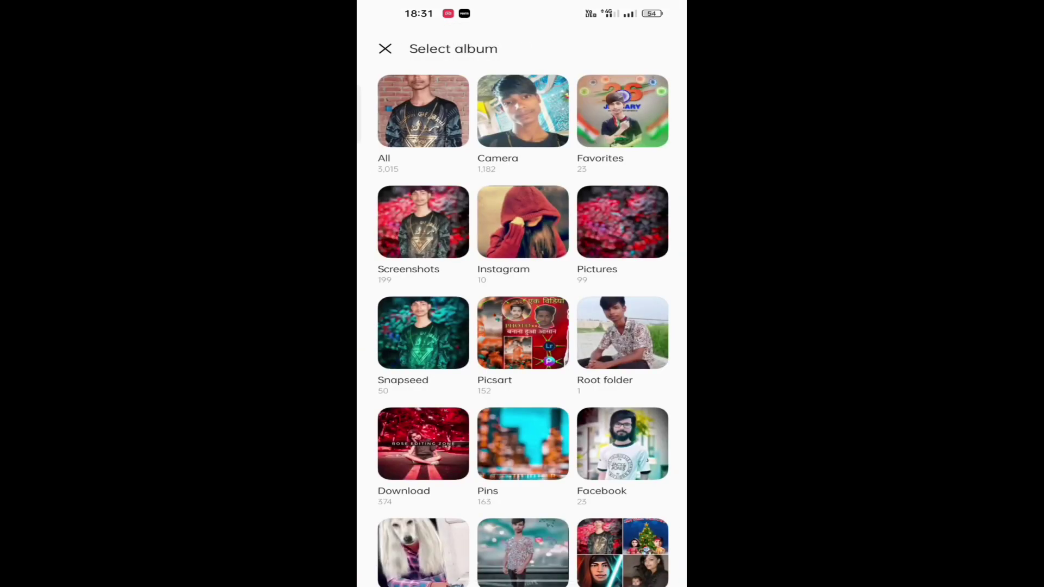
left_click(425, 104)
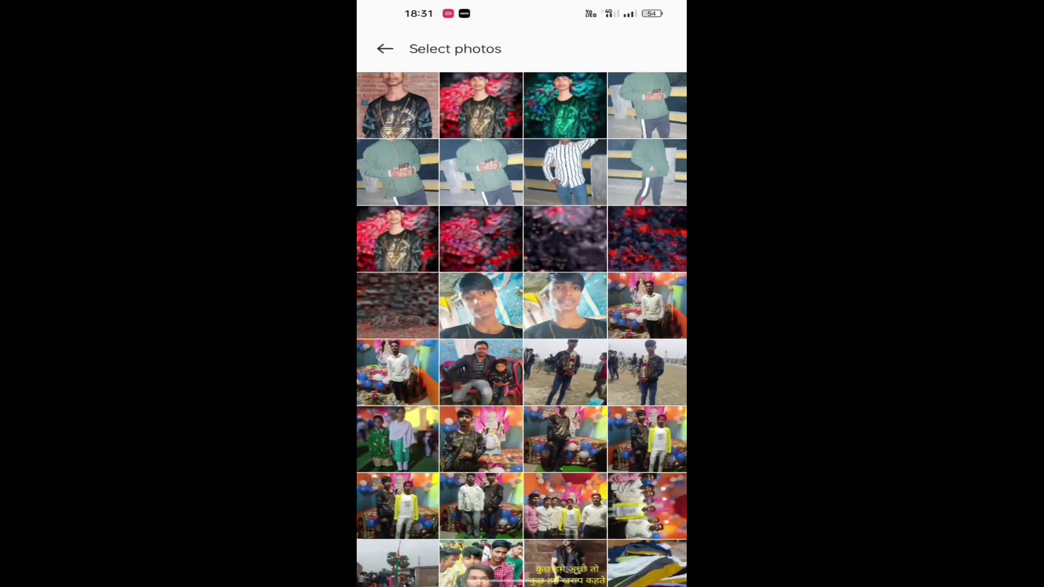
left_click(480, 239)
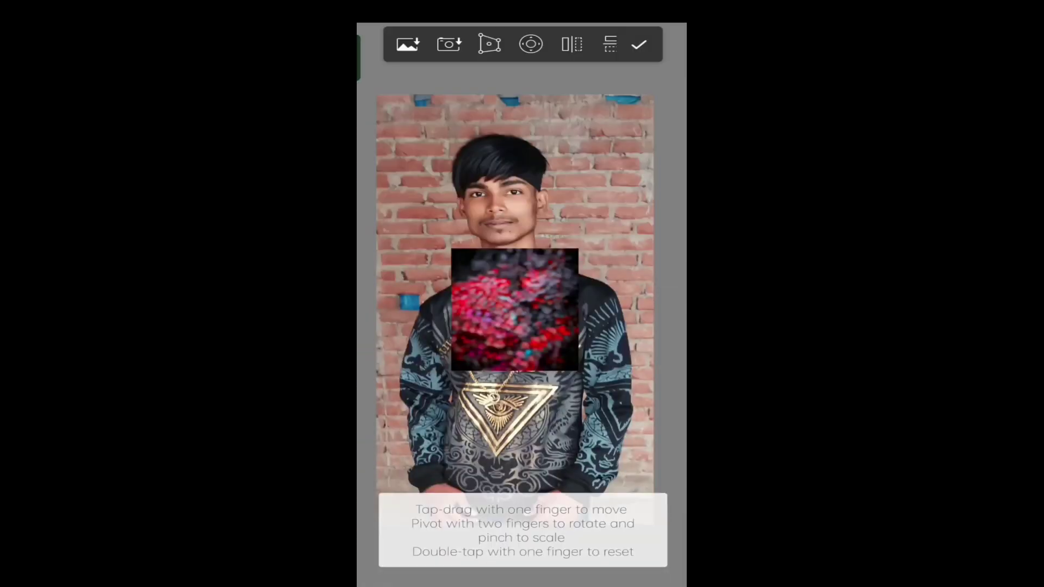
Step: Scale the imported bokeh image to about 377% so it fills the canvas, and confirm
left_click_drag(540, 352, 592, 472)
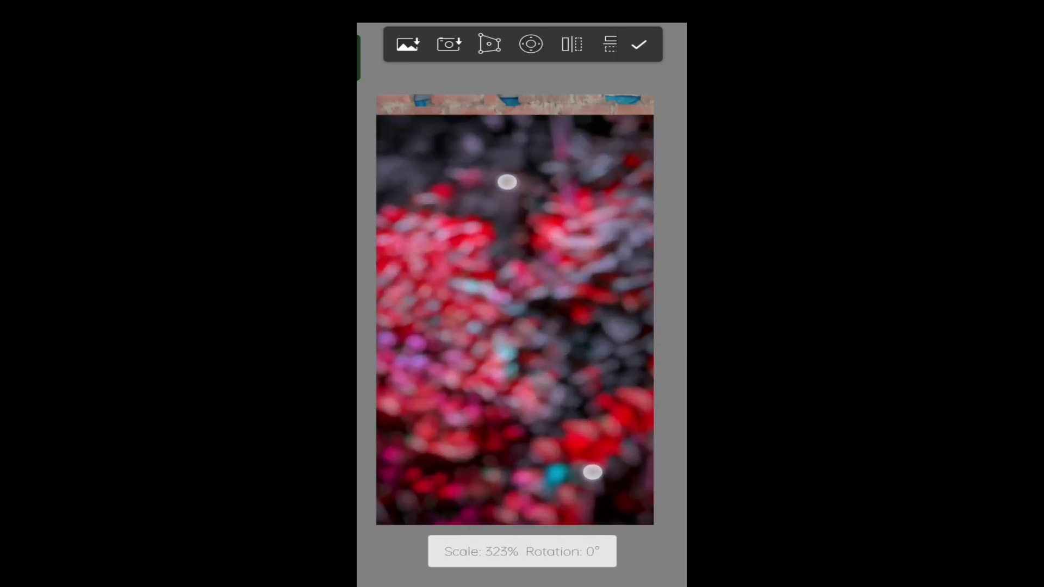
left_click_drag(512, 169, 510, 158)
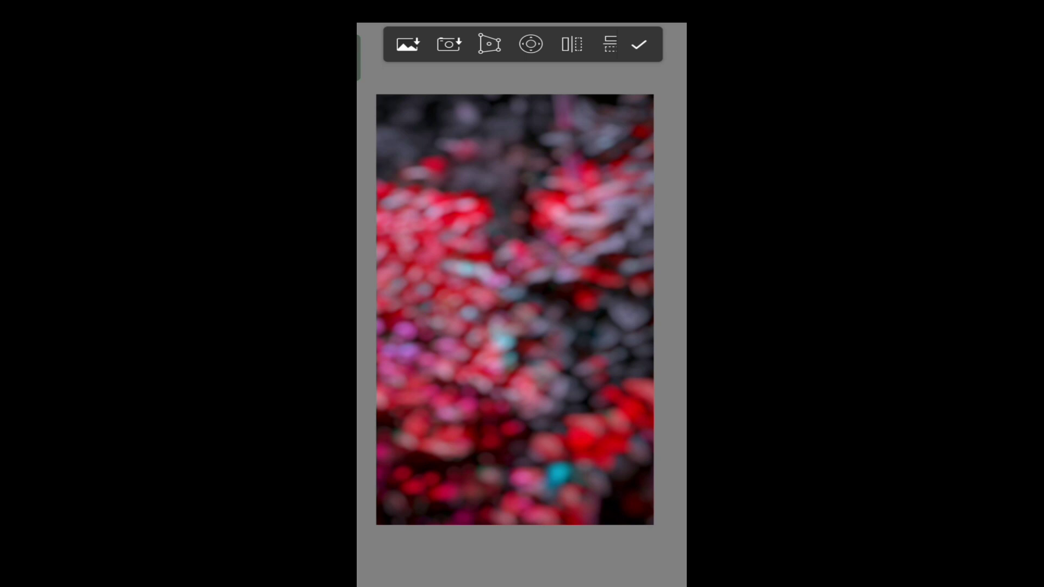
left_click(639, 44)
left_click_drag(534, 120, 531, 128)
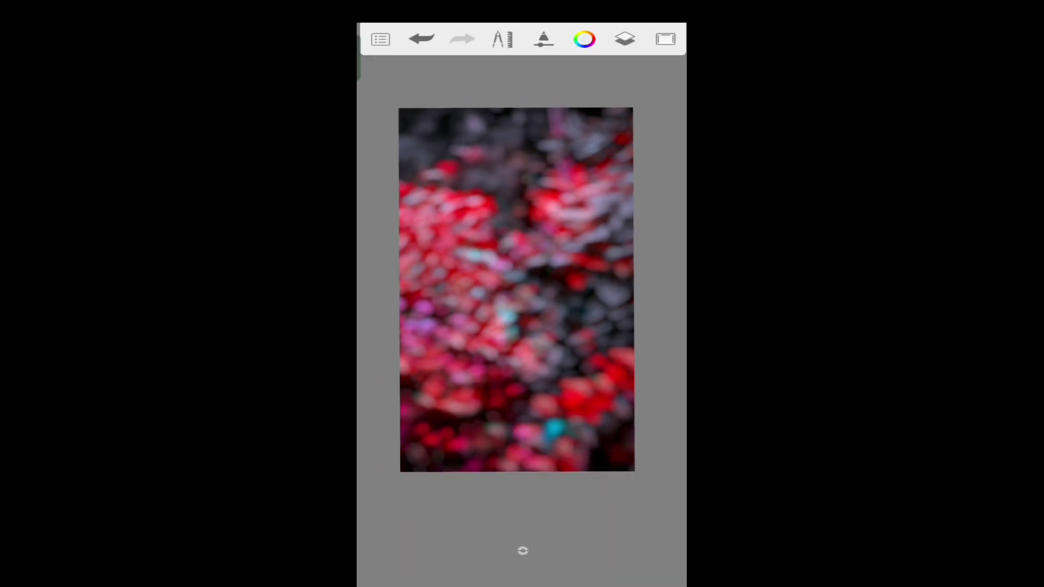
left_click(624, 38)
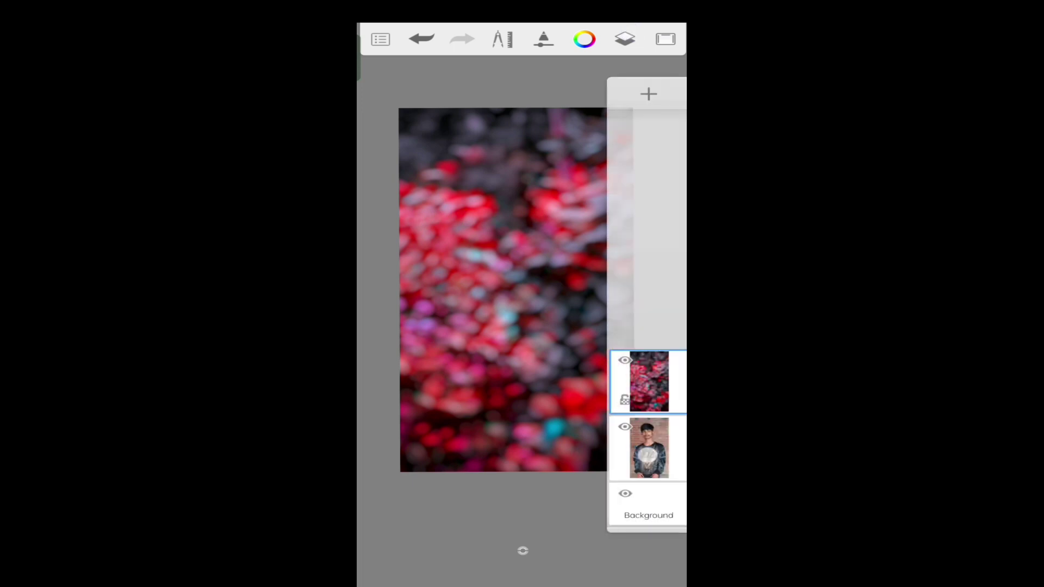
Step: Move the portrait layer above the red bokeh layer
left_click_drag(649, 447, 649, 326)
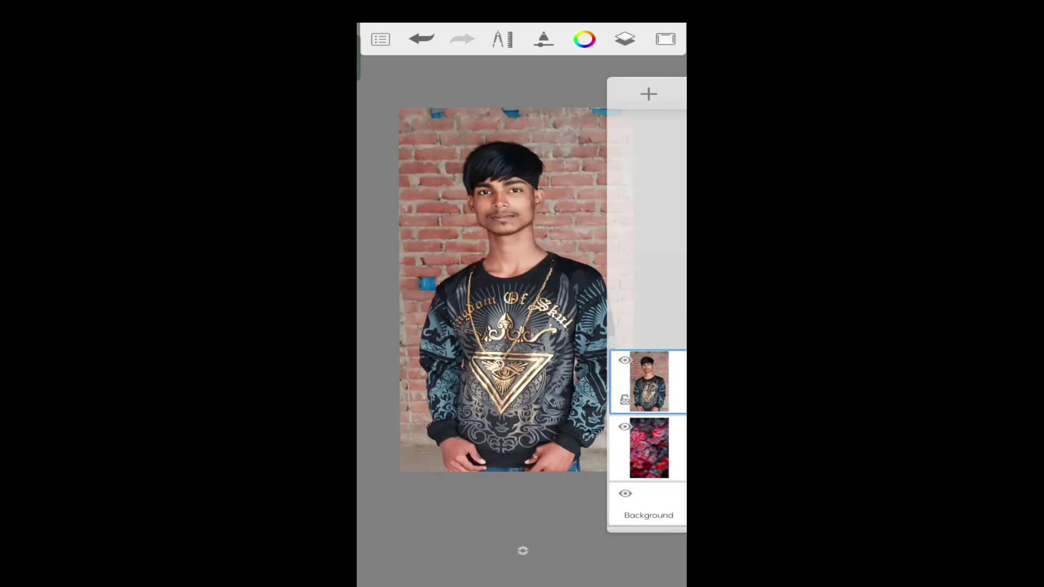
left_click(536, 161)
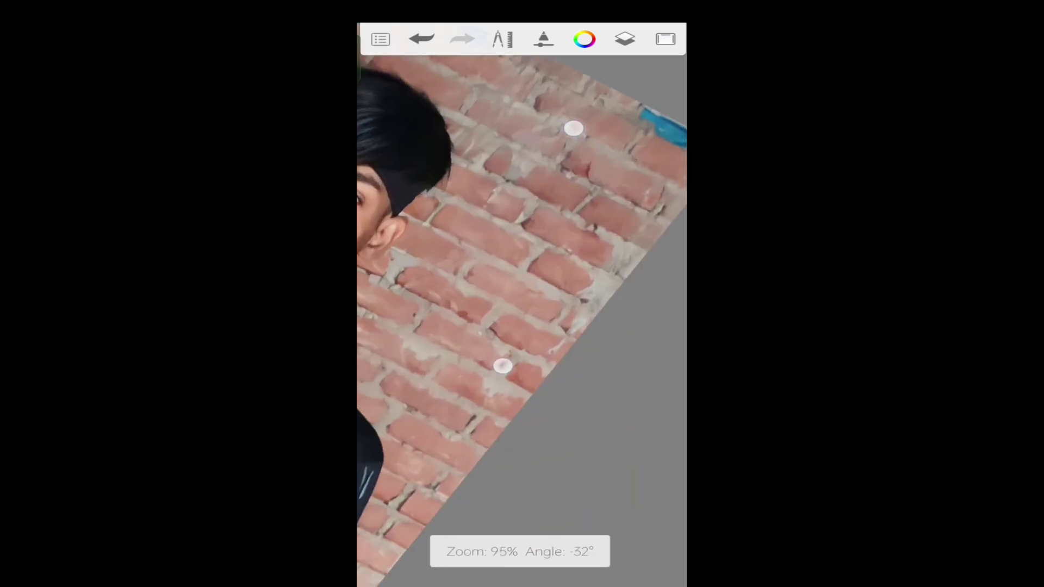
mouse_move(574, 128)
left_mouse_down()
mouse_move(532, 219)
mouse_move(562, 180)
left_mouse_up()
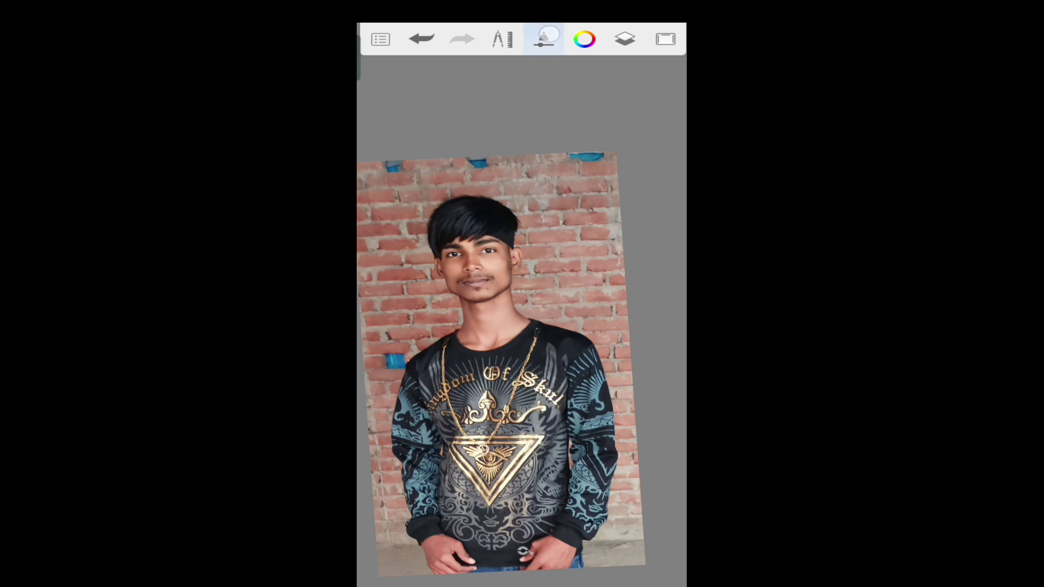
Step: Pick the Hard Eraser at size 37.7 and 100% strength
left_click(544, 37)
scroll(542, 413, "up", 3)
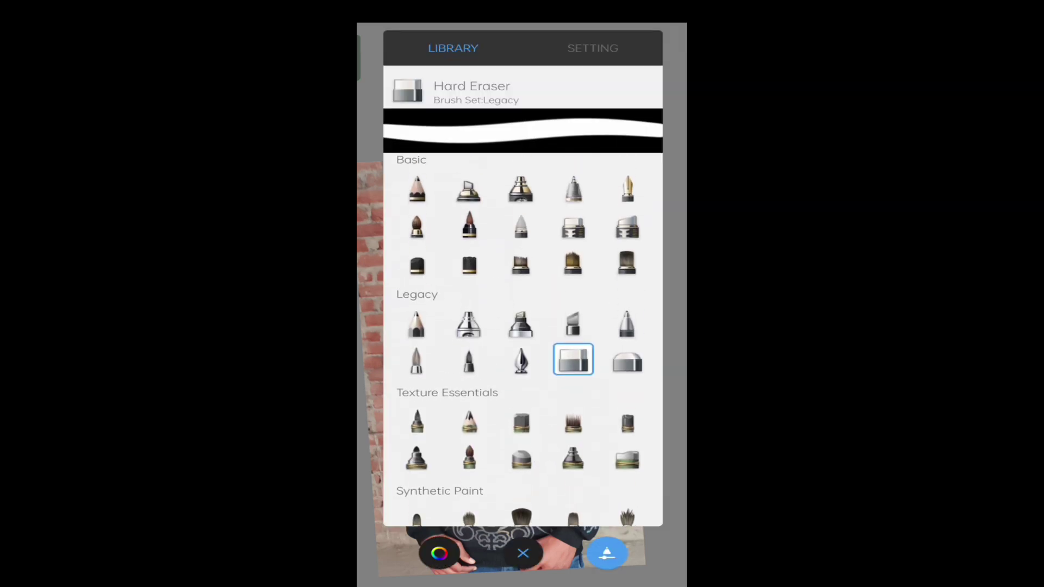
left_click(593, 48)
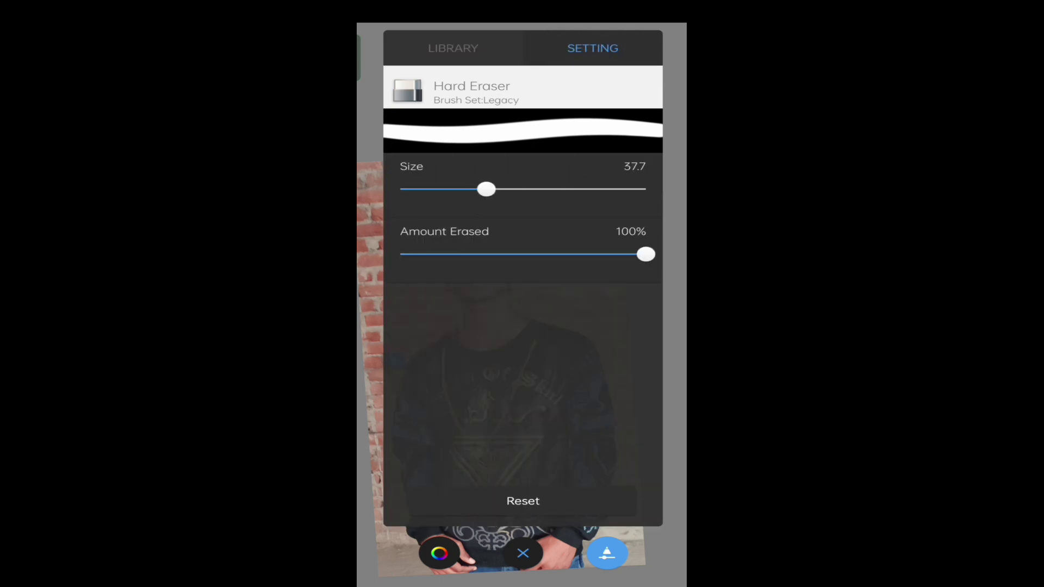
left_click(660, 558)
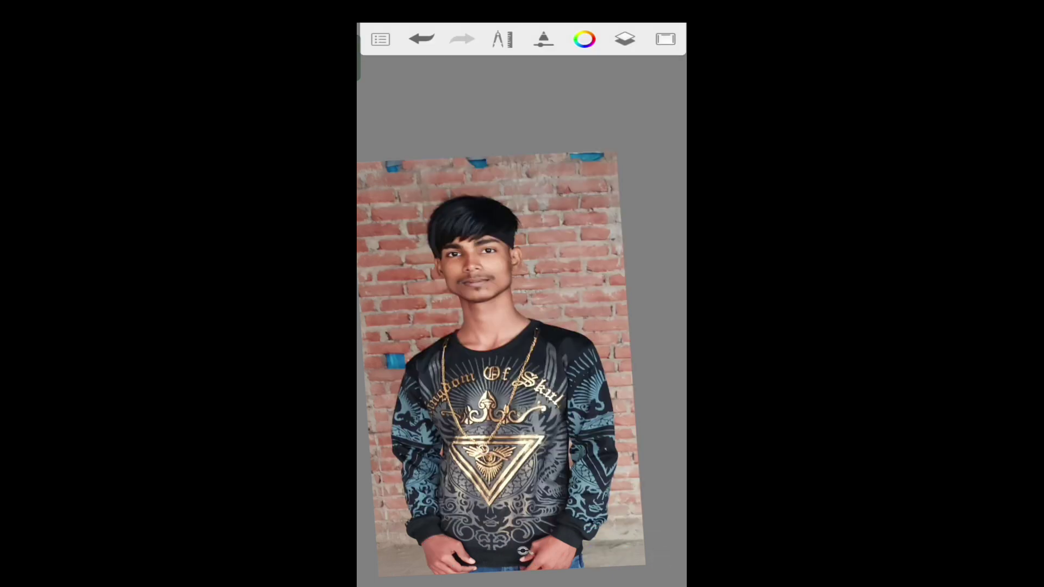
scroll(539, 256, "up", 3)
Step: Erase the brick wall around the head and hair to reveal the bokeh beneath
left_click_drag(574, 217, 457, 406)
left_click_drag(647, 198, 549, 296)
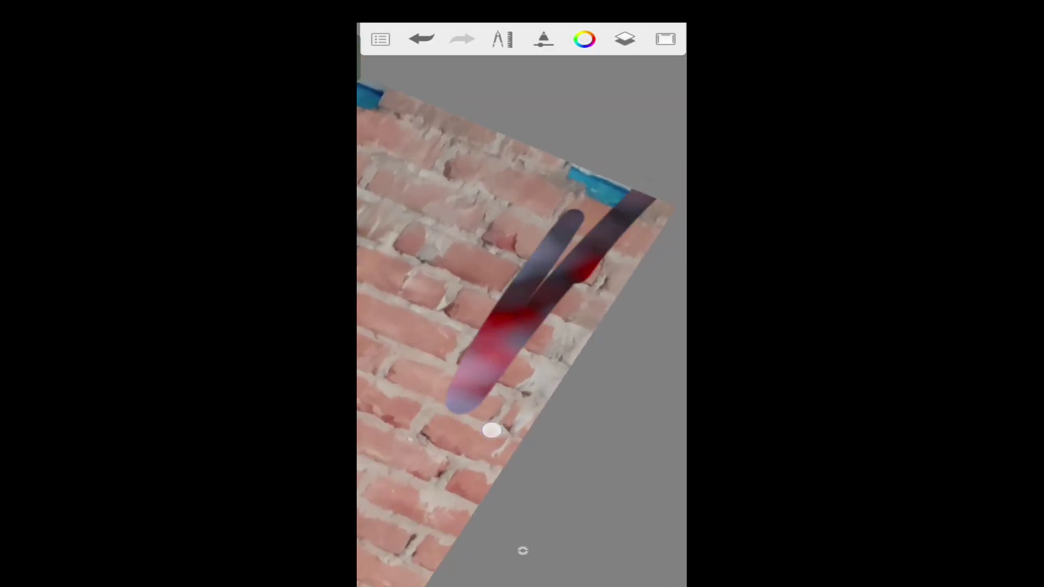
left_click_drag(491, 430, 550, 364)
left_click_drag(416, 381, 534, 204)
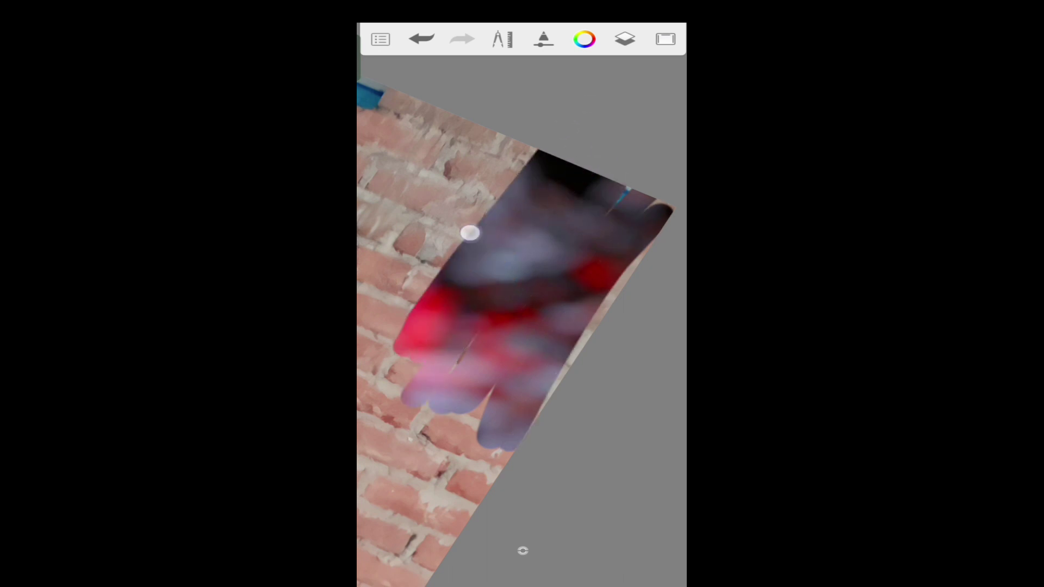
scroll(470, 233, "up", 3)
scroll(522, 294, "up", 5)
scroll(522, 294, "up", 4)
left_click_drag(603, 179, 468, 315)
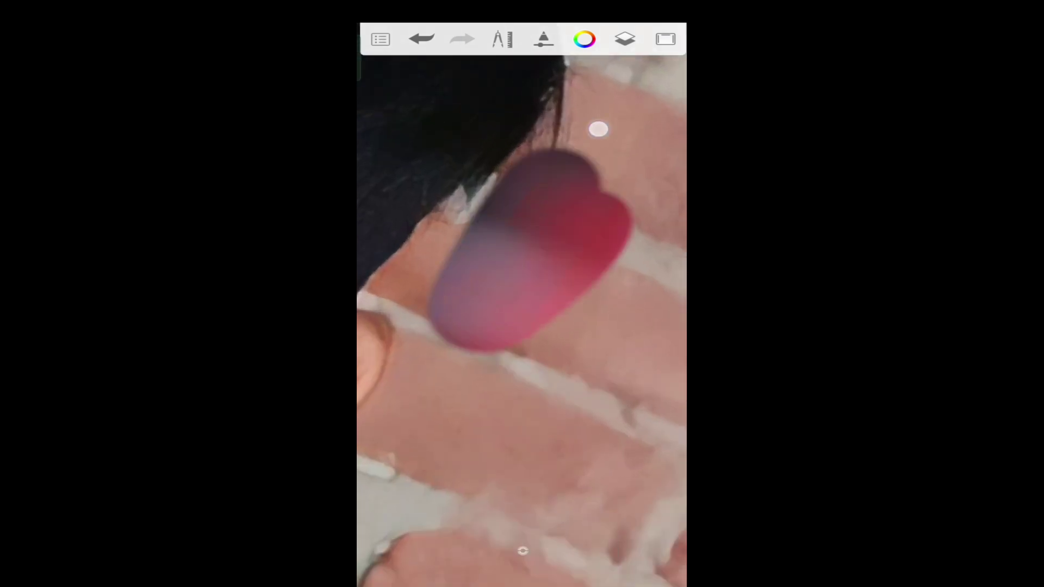
left_click_drag(598, 129, 468, 223)
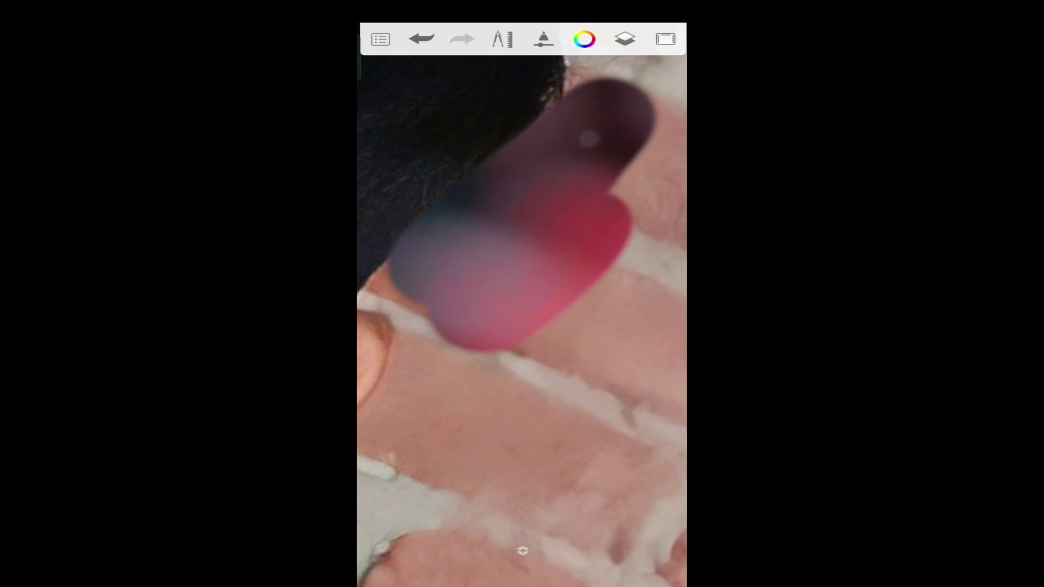
scroll(522, 294, "up", 3)
scroll(522, 294, "up", 2)
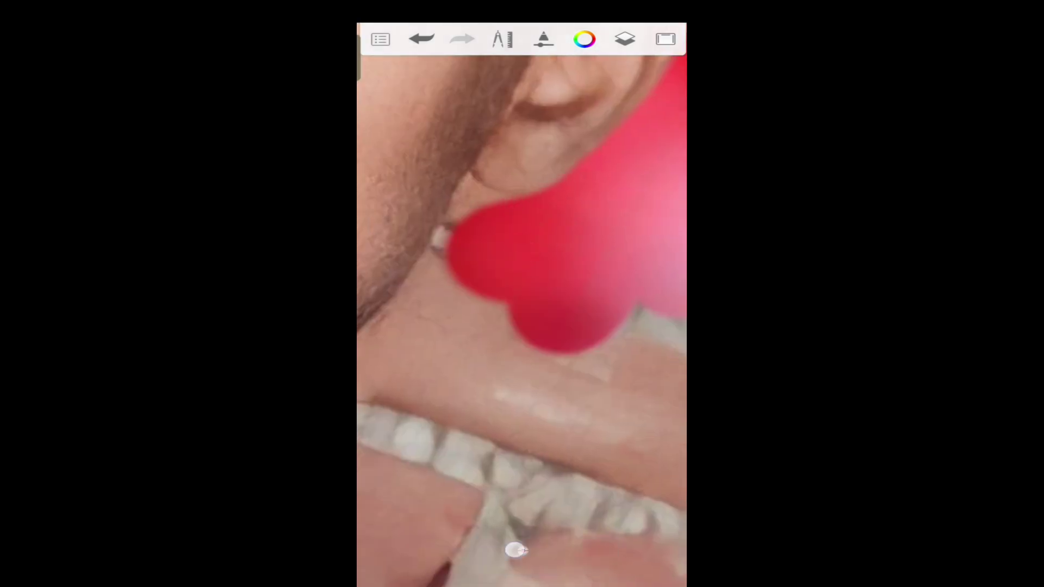
scroll(522, 294, "up", 2)
scroll(522, 293, "up", 2)
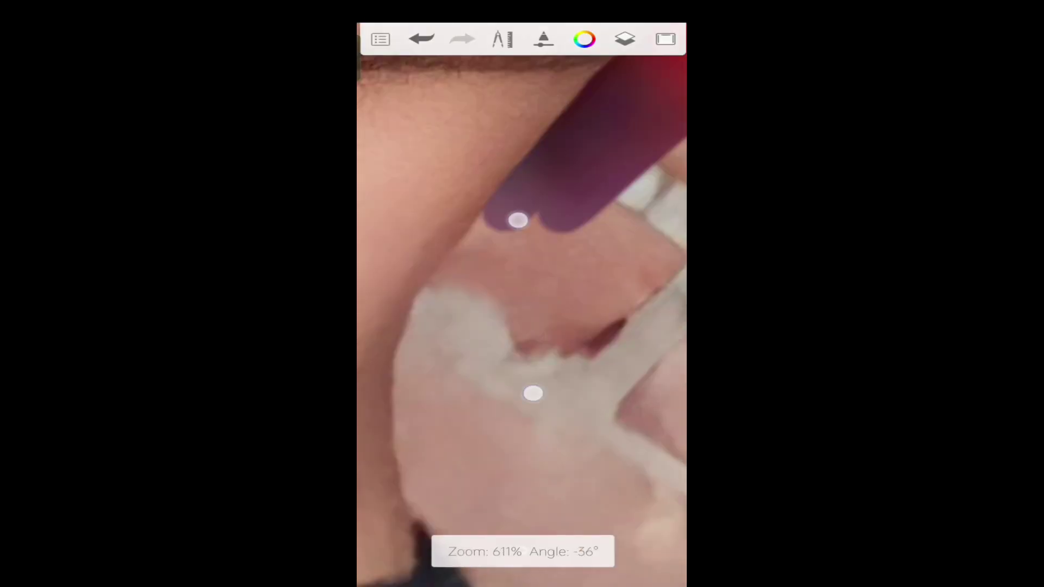
scroll(522, 294, "up", 2)
scroll(574, 261, "up", 2)
Step: Paint purple, red and dark strokes over the bricks near the ear, hair and shoulder
mouse_move(559, 177)
left_mouse_down()
mouse_move(490, 345)
mouse_move(478, 491)
mouse_move(459, 345)
mouse_move(436, 301)
left_mouse_up()
scroll(522, 293, "up", 2)
scroll(522, 294, "up", 2)
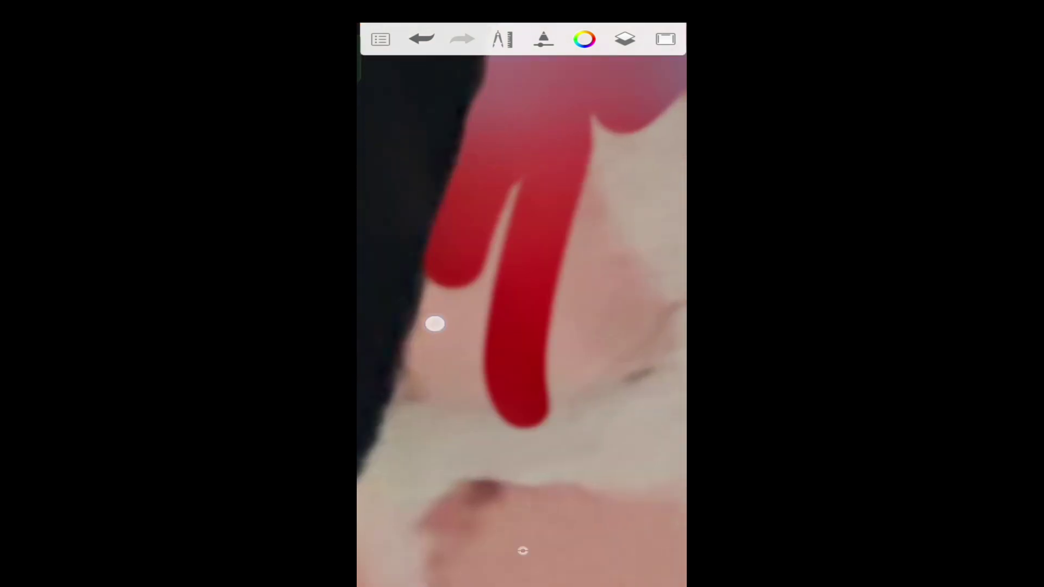
scroll(522, 294, "up", 2)
scroll(522, 293, "down", 2)
left_click_drag(419, 382, 531, 228)
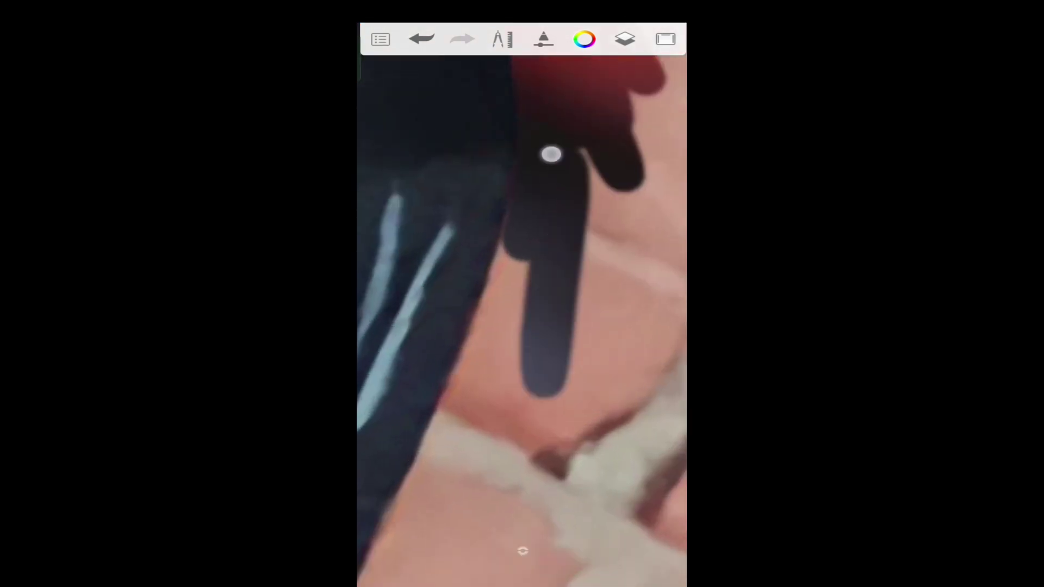
left_click_drag(573, 434, 553, 233)
scroll(522, 294, "up", 2)
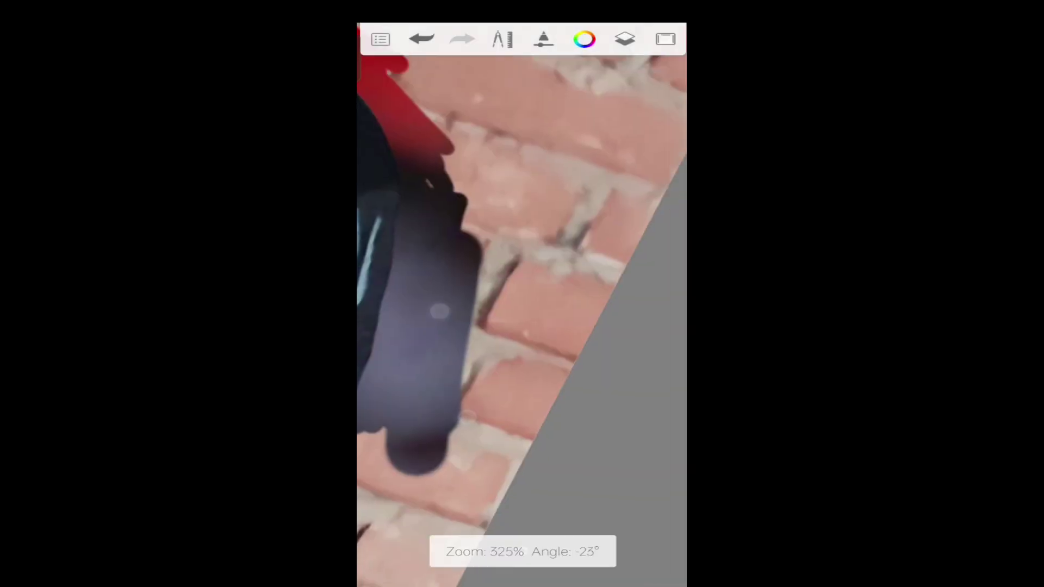
left_click_drag(509, 296, 490, 283)
scroll(490, 283, "up", 2)
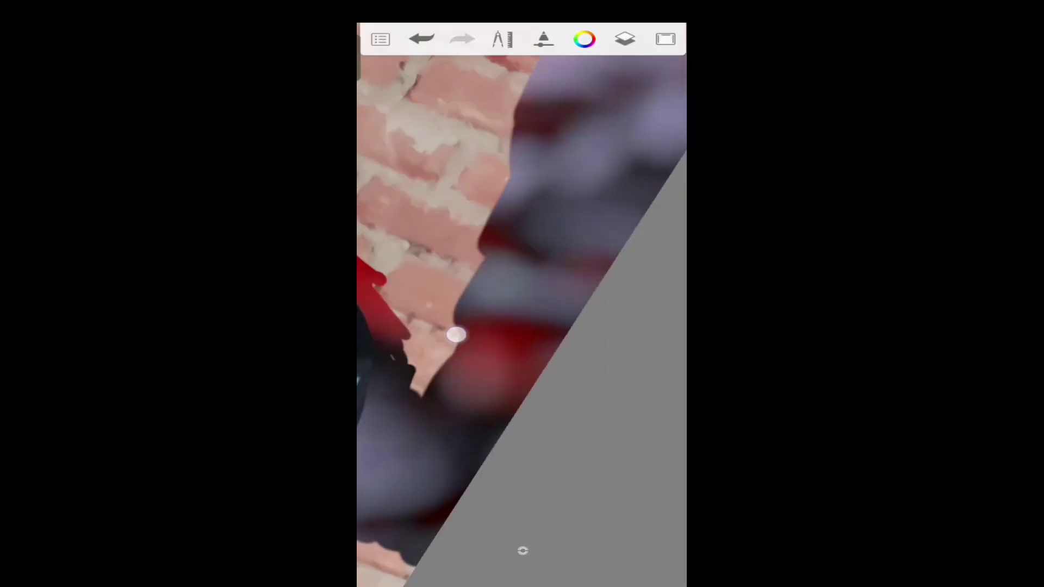
scroll(454, 336, "down", 2)
scroll(450, 301, "up", 2)
scroll(492, 289, "down", 2)
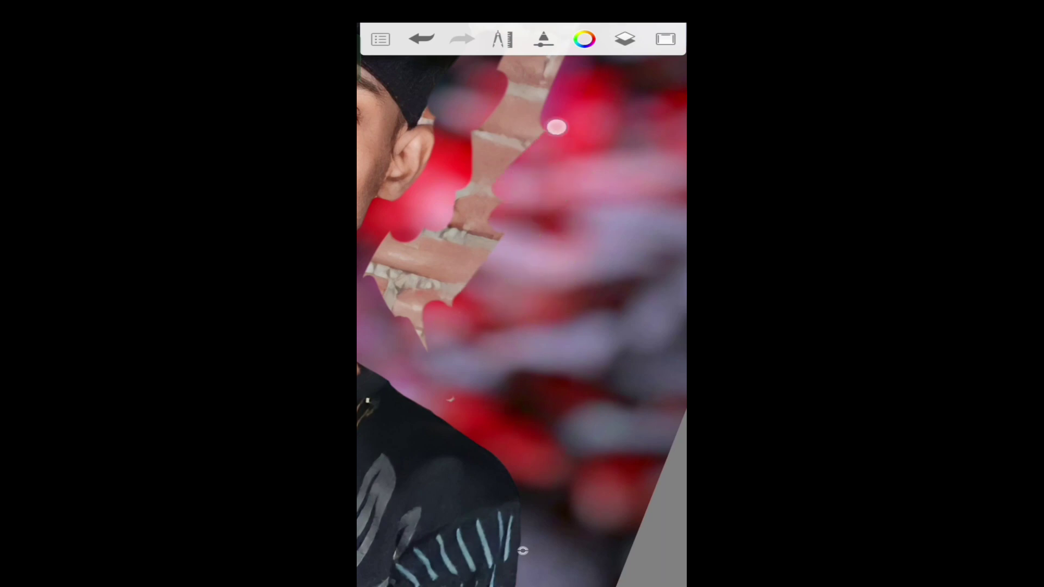
scroll(556, 127, "up", 2)
scroll(453, 323, "up", 2)
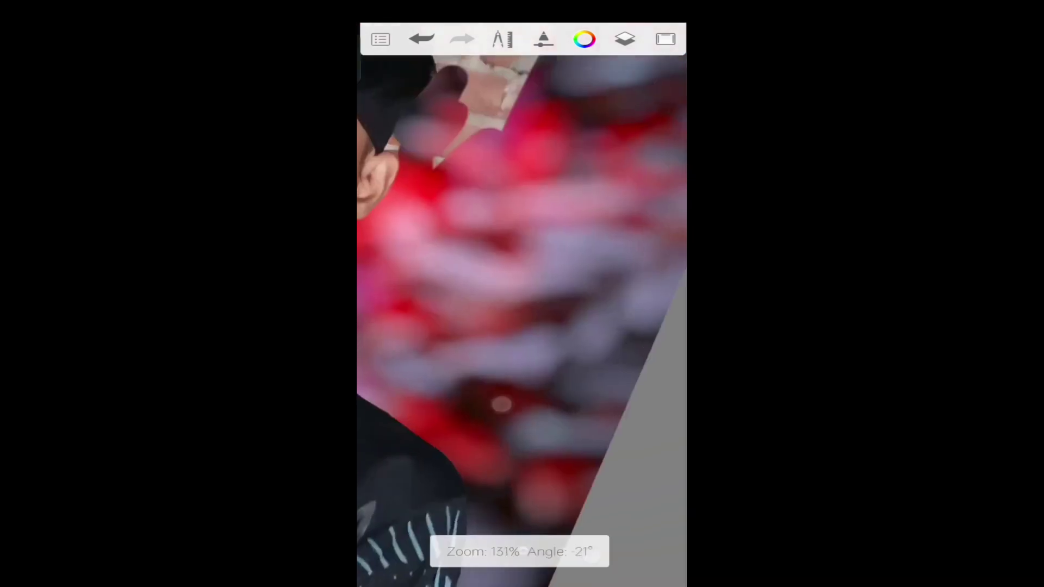
scroll(503, 400, "up", 3)
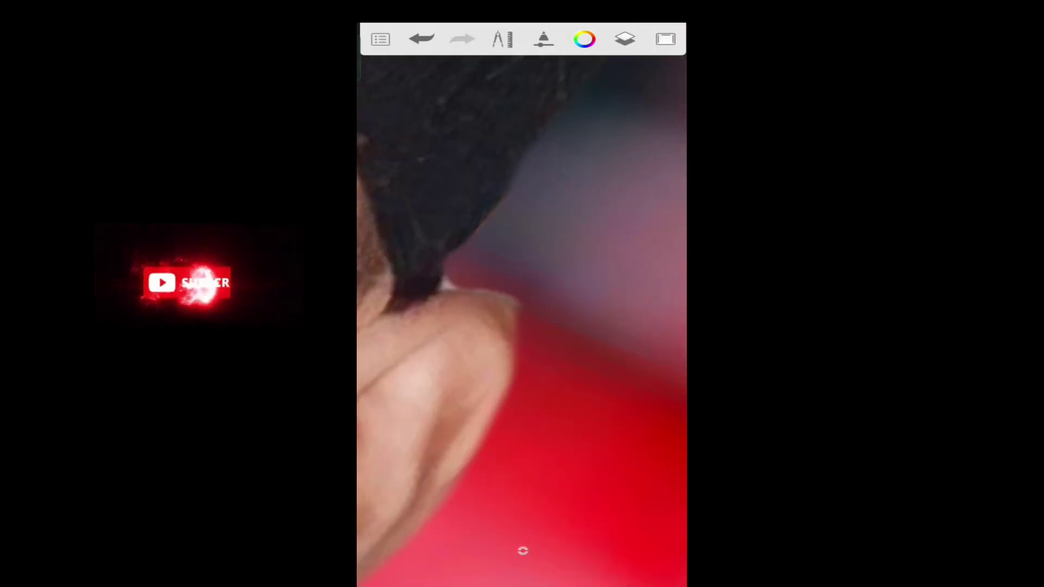
scroll(547, 182, "down", 3)
scroll(522, 305, "up", 3)
Step: Cover the bricks beside the sleeve and lower backdrop with red, dark and maroon strokes
left_click_drag(533, 158, 459, 272)
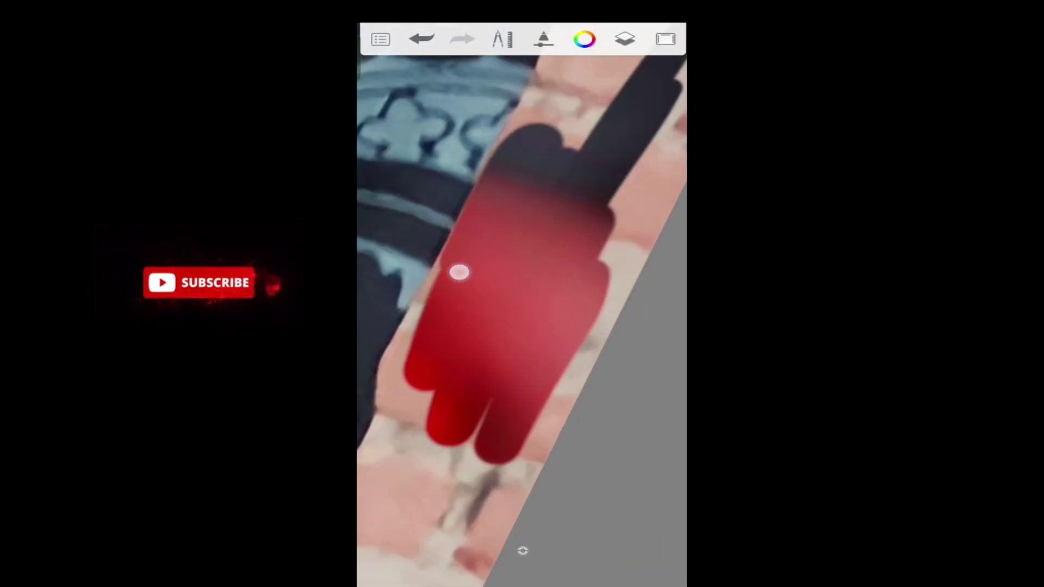
scroll(522, 305, "up", 2)
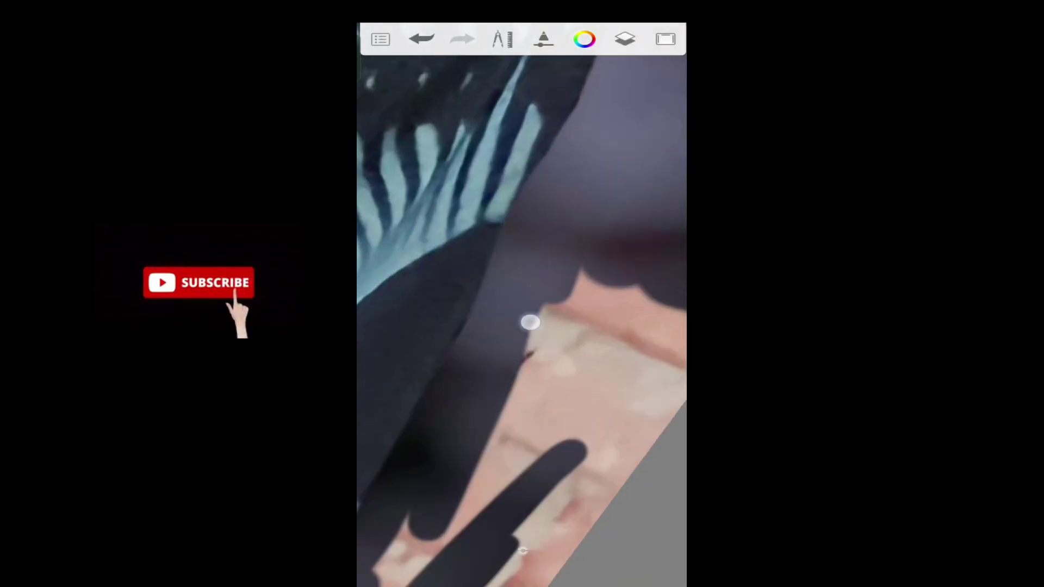
left_click_drag(531, 319, 498, 425)
scroll(522, 305, "up", 2)
mouse_move(507, 212)
left_mouse_down()
mouse_move(597, 202)
mouse_move(531, 261)
left_mouse_up()
scroll(522, 305, "up", 2)
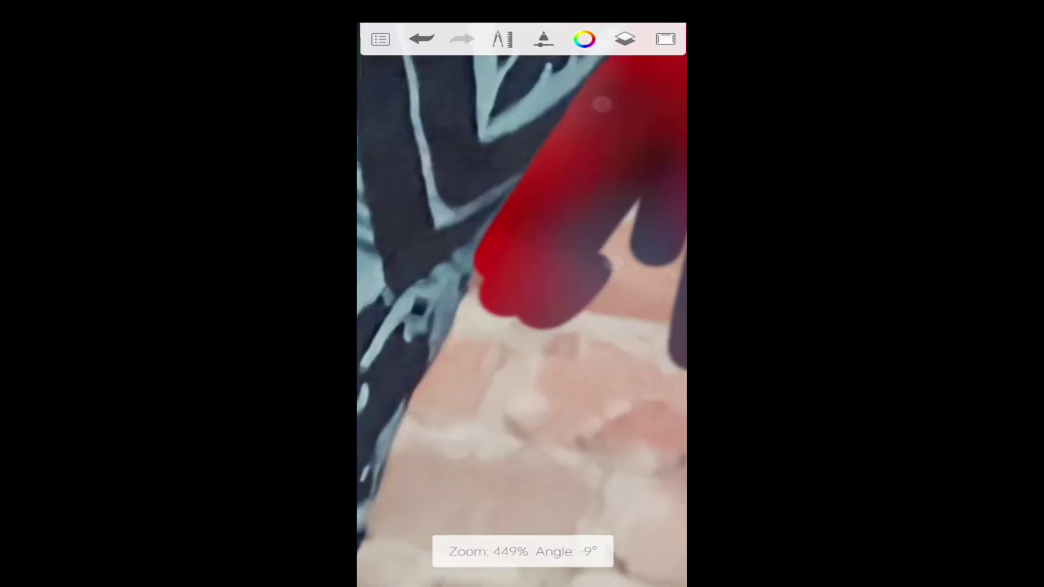
left_click_drag(413, 397, 487, 467)
scroll(522, 305, "up", 2)
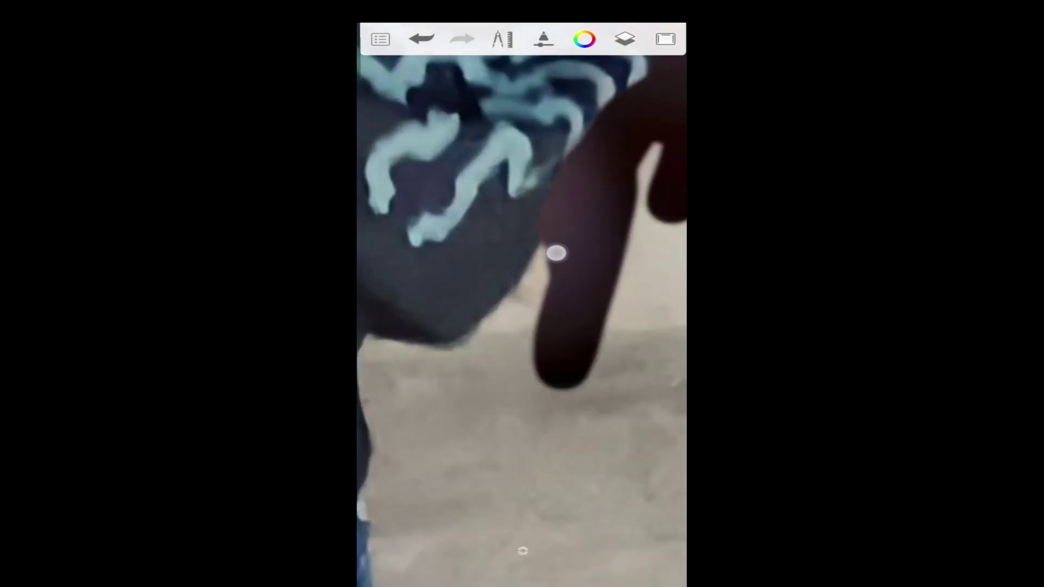
left_click_drag(598, 297, 458, 308)
scroll(522, 304, "up", 2)
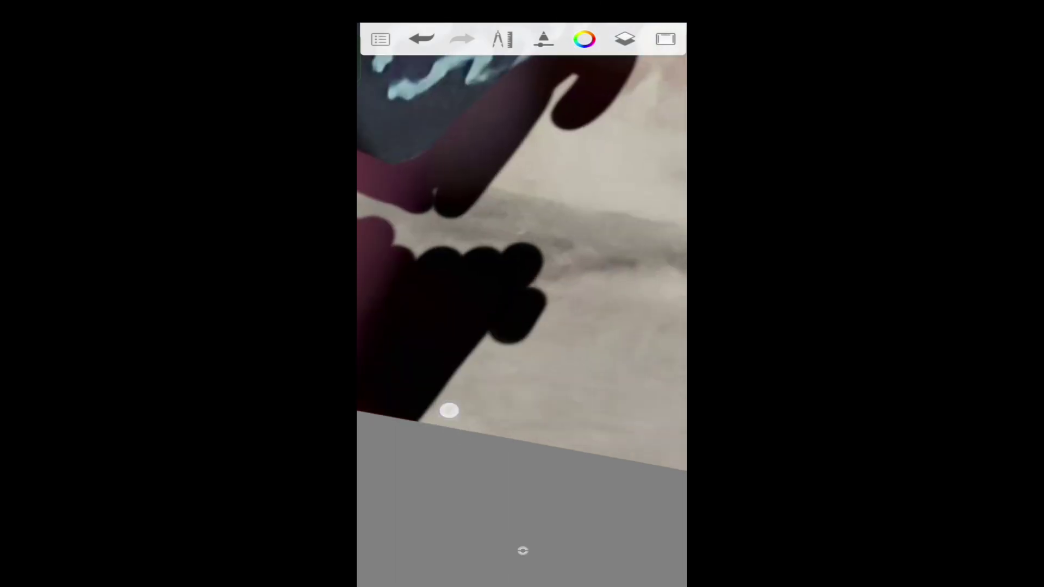
left_click_drag(615, 223, 487, 386)
scroll(522, 304, "up", 2)
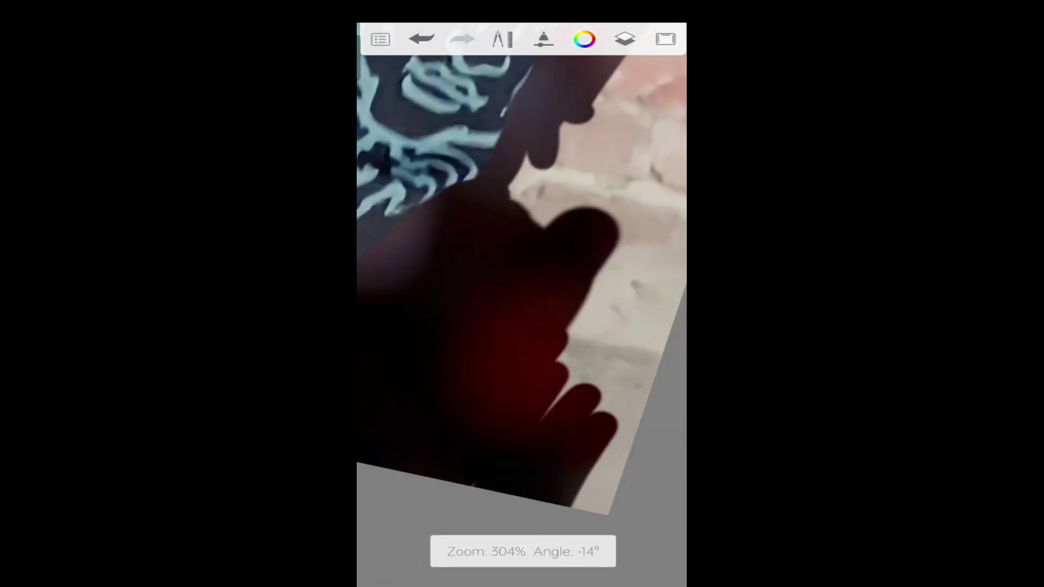
mouse_move(505, 305)
left_mouse_down()
mouse_move(466, 401)
mouse_move(534, 232)
mouse_move(514, 132)
left_mouse_up()
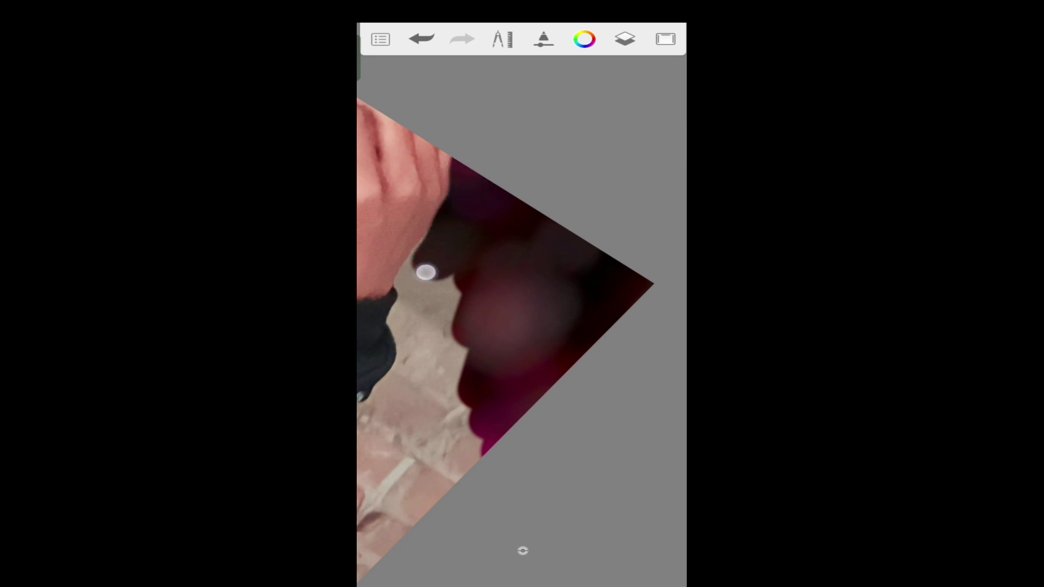
mouse_move(426, 272)
left_mouse_down()
mouse_move(415, 312)
mouse_move(480, 234)
mouse_move(566, 201)
mouse_move(600, 156)
mouse_move(466, 268)
mouse_move(540, 357)
mouse_move(513, 464)
mouse_move(528, 252)
mouse_move(480, 243)
mouse_move(533, 377)
mouse_move(484, 299)
mouse_move(515, 348)
mouse_move(598, 179)
left_mouse_up()
Step: Zoom and rotate closely onto the remaining bricks beside the ear, face and hair edge
mouse_move(551, 346)
left_mouse_down()
mouse_move(524, 156)
mouse_move(544, 184)
mouse_move(471, 282)
mouse_move(538, 454)
mouse_move(489, 266)
mouse_move(534, 170)
mouse_move(494, 263)
mouse_move(504, 305)
mouse_move(486, 193)
left_mouse_up()
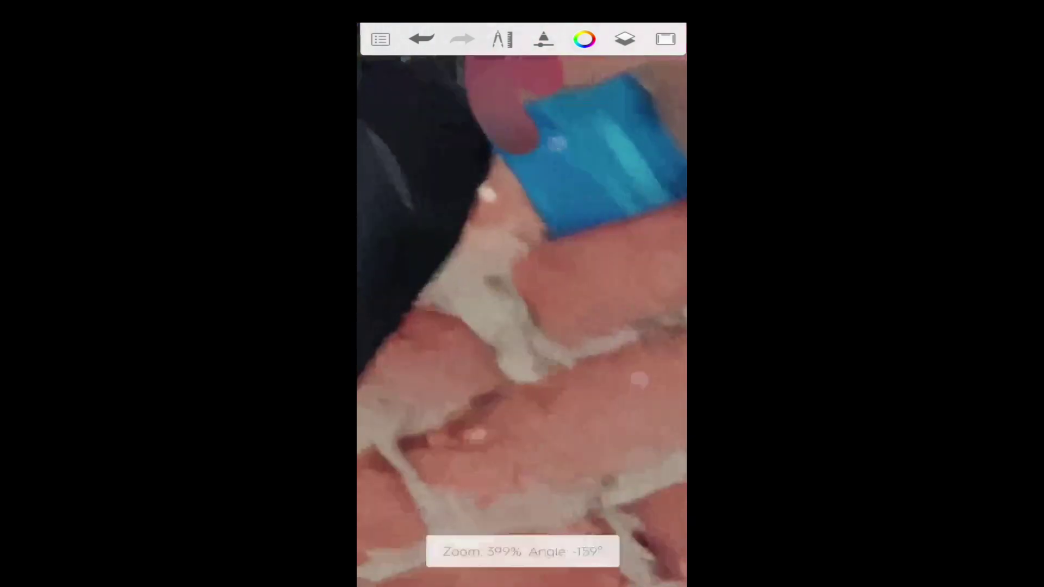
mouse_move(430, 321)
left_mouse_down()
mouse_move(522, 268)
mouse_move(638, 277)
mouse_move(522, 222)
mouse_move(576, 224)
left_mouse_up()
mouse_move(461, 296)
left_mouse_down()
mouse_move(536, 186)
mouse_move(592, 196)
left_mouse_up()
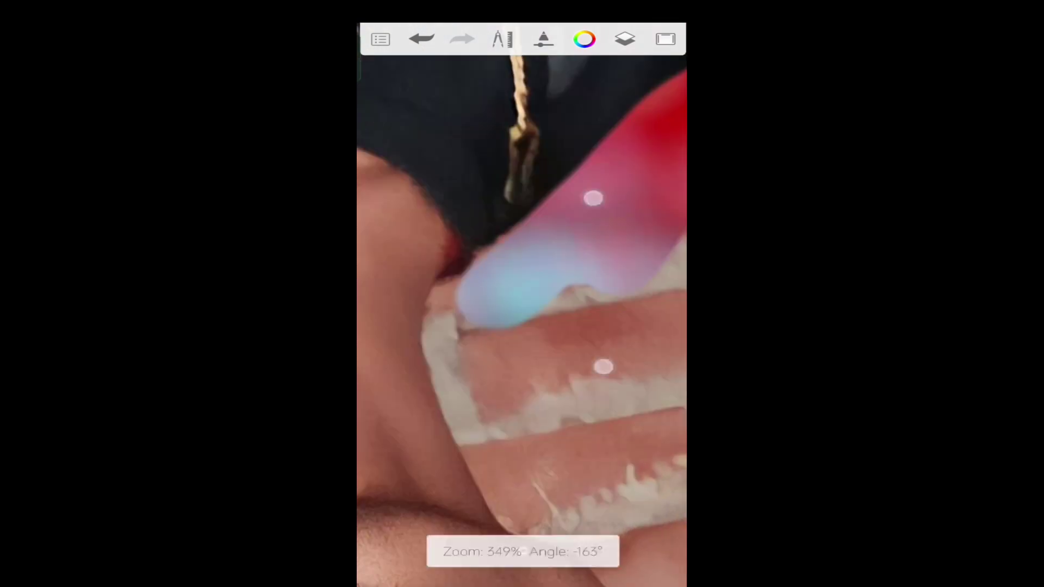
left_click_drag(462, 324, 500, 366)
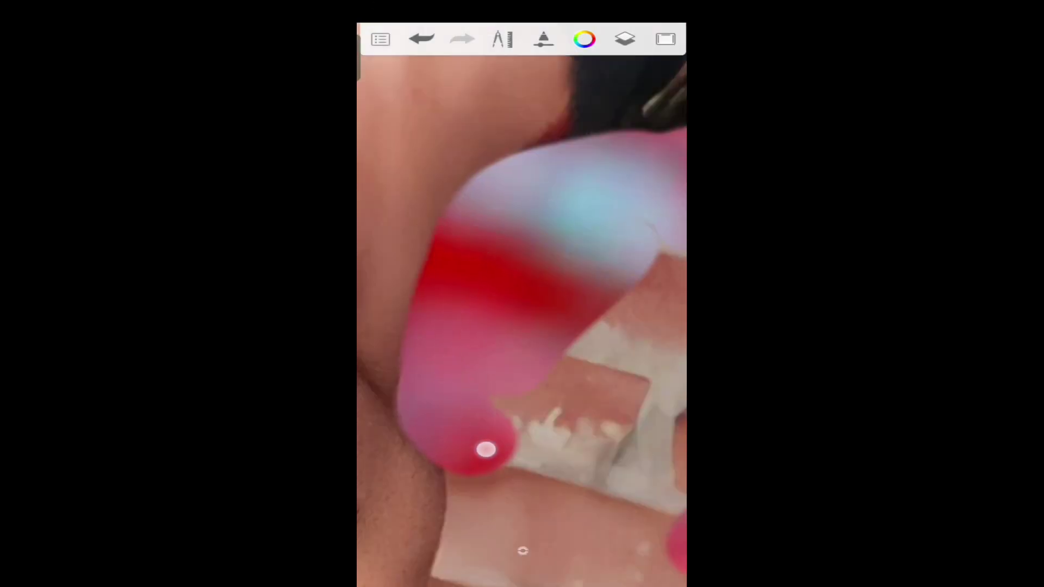
left_click_drag(486, 449, 552, 226)
left_click_drag(605, 441, 585, 289)
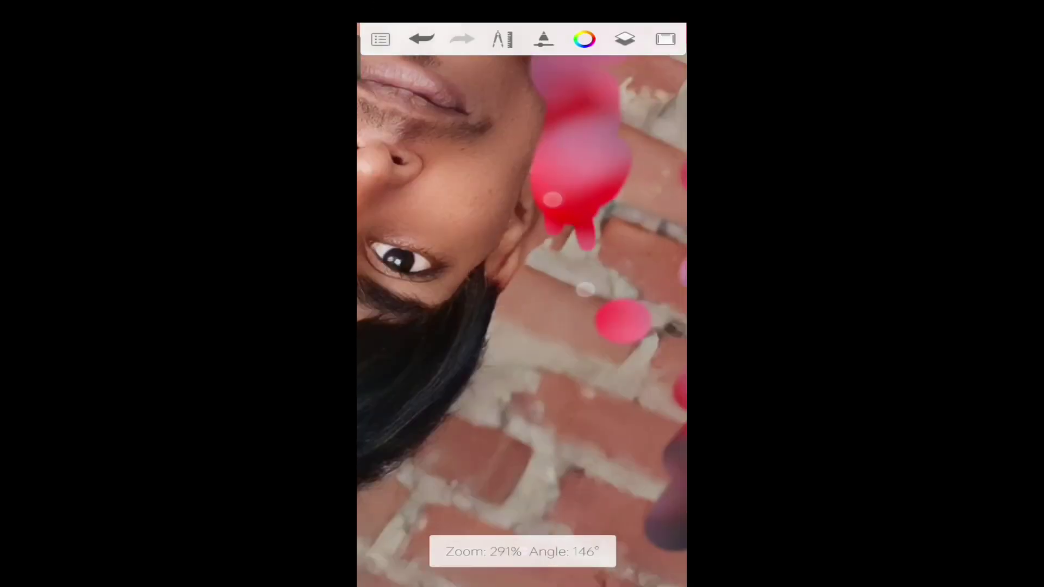
left_click_drag(552, 200, 517, 164)
left_click_drag(514, 224, 499, 206)
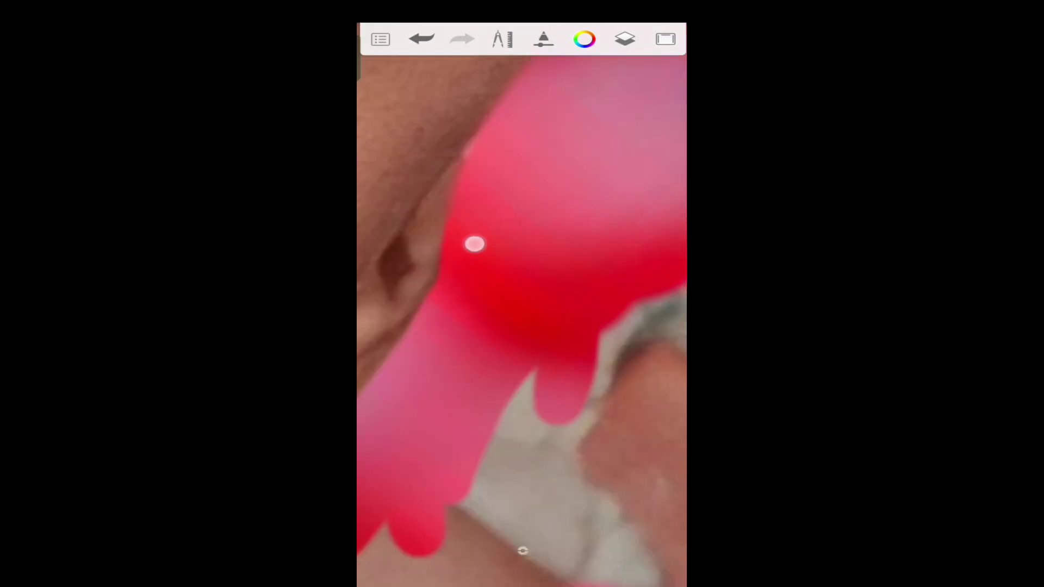
left_click_drag(474, 244, 539, 205)
mouse_move(547, 263)
left_mouse_down()
mouse_move(479, 226)
mouse_move(522, 270)
mouse_move(511, 219)
mouse_move(482, 303)
mouse_move(604, 221)
mouse_move(418, 426)
mouse_move(510, 284)
mouse_move(646, 303)
mouse_move(562, 368)
mouse_move(581, 413)
mouse_move(529, 228)
mouse_move(488, 318)
mouse_move(560, 373)
mouse_move(568, 231)
mouse_move(487, 361)
mouse_move(464, 312)
mouse_move(627, 285)
mouse_move(586, 343)
mouse_move(441, 270)
left_mouse_up()
Step: Zoom back out and straighten the view to show the whole photo upright
left_click_drag(585, 298, 448, 287)
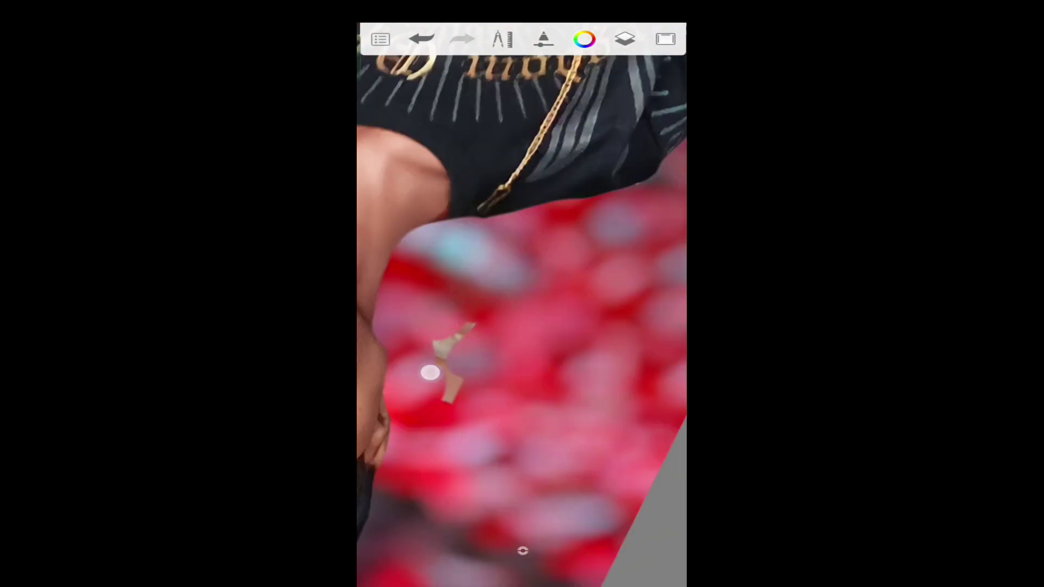
mouse_move(531, 440)
left_mouse_down()
mouse_move(479, 381)
mouse_move(413, 340)
left_mouse_up()
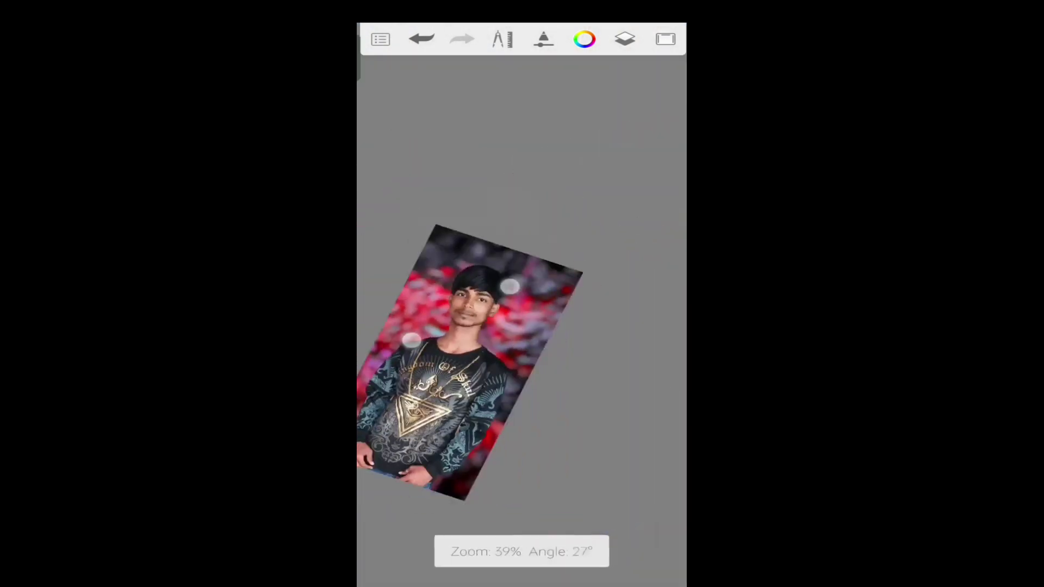
mouse_move(544, 354)
left_mouse_down()
mouse_move(622, 404)
mouse_move(629, 426)
left_mouse_up()
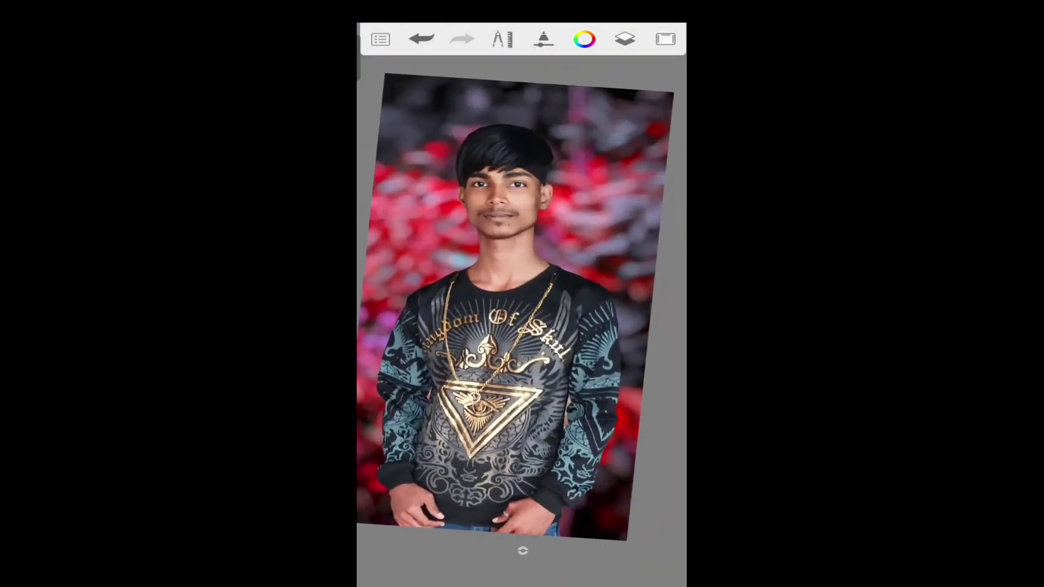
left_click_drag(516, 305, 509, 317)
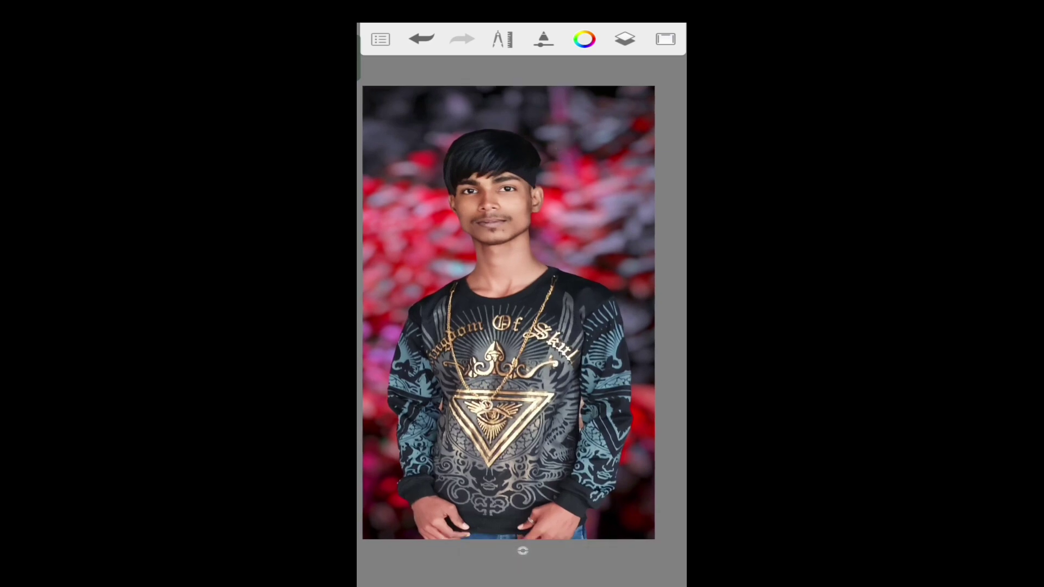
Step: Choose Synthetic Flat Bristle Brush 3 from Synthetic Paint (size 42.4, flow 4%, strength 50%)
left_click(543, 33)
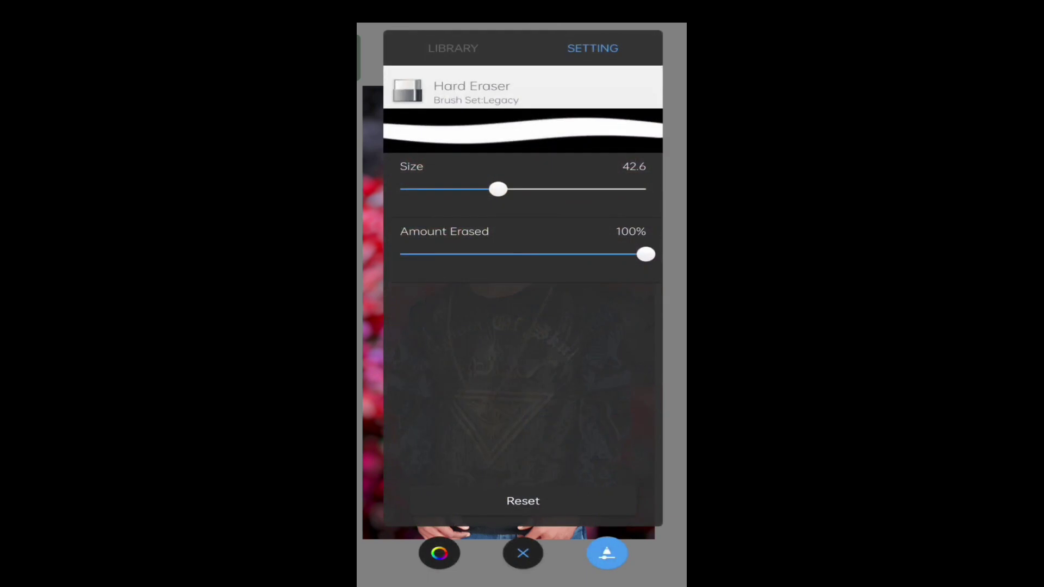
left_click(453, 48)
left_click_drag(562, 473, 559, 163)
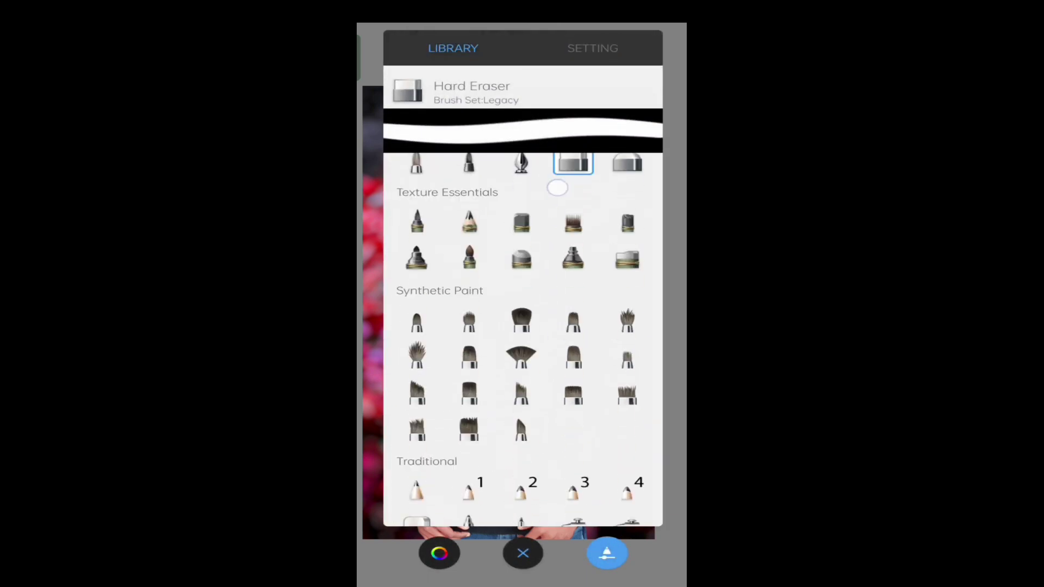
left_click_drag(590, 261, 599, 118)
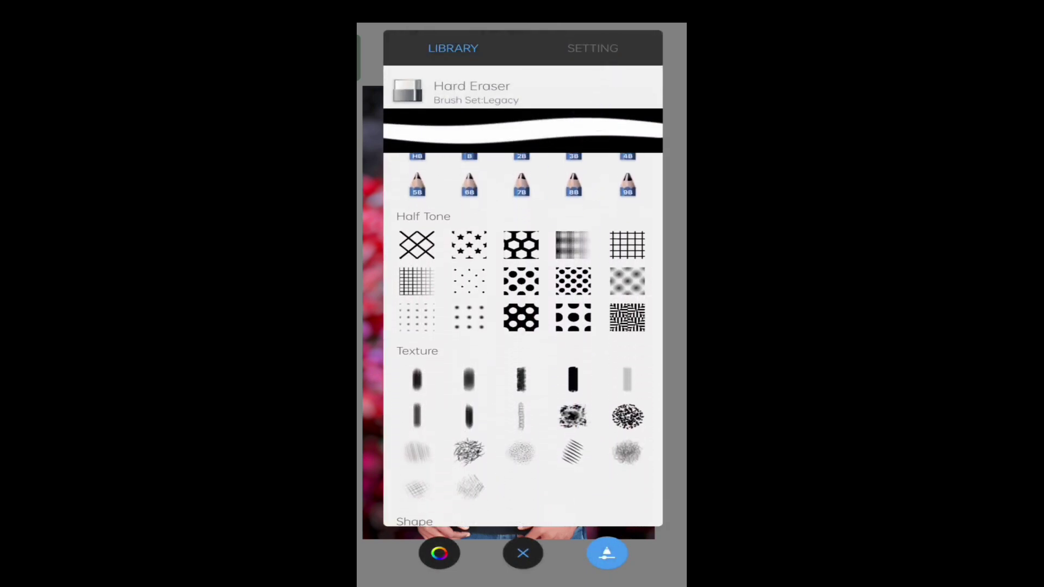
left_click_drag(593, 435, 599, 117)
left_click_drag(593, 199, 571, 517)
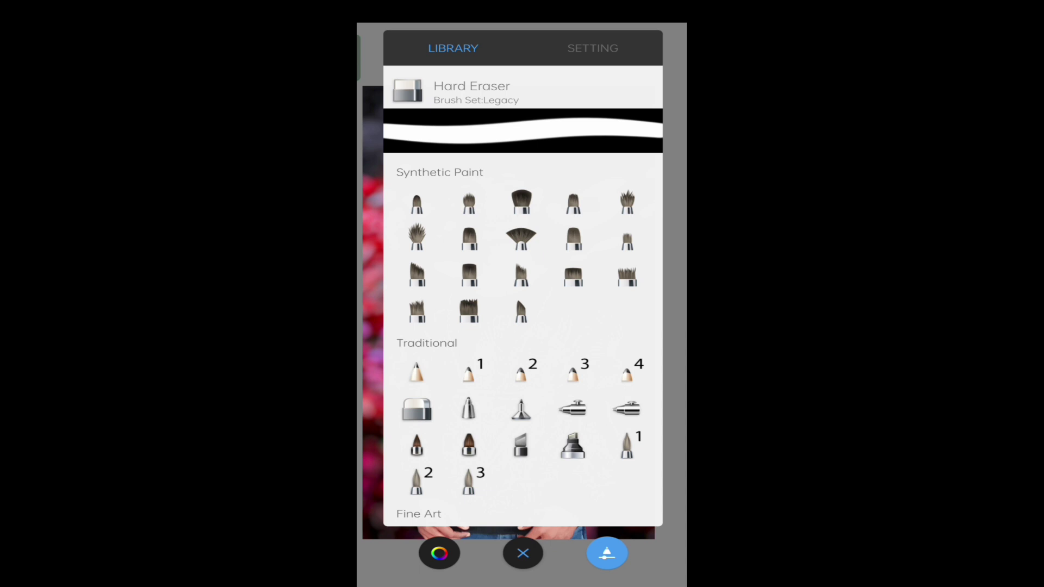
left_click(468, 310)
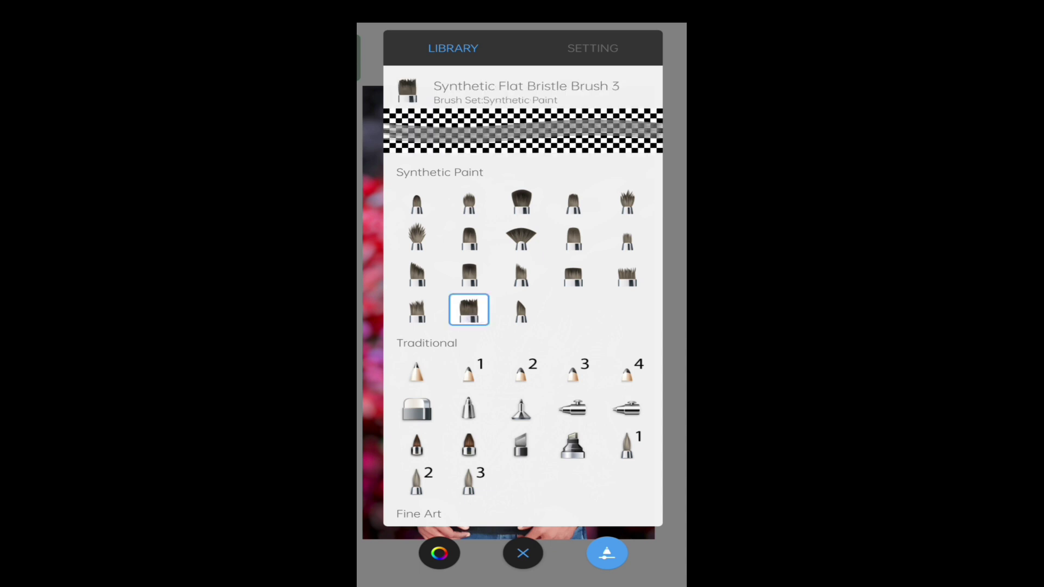
left_click_drag(517, 296, 392, 297)
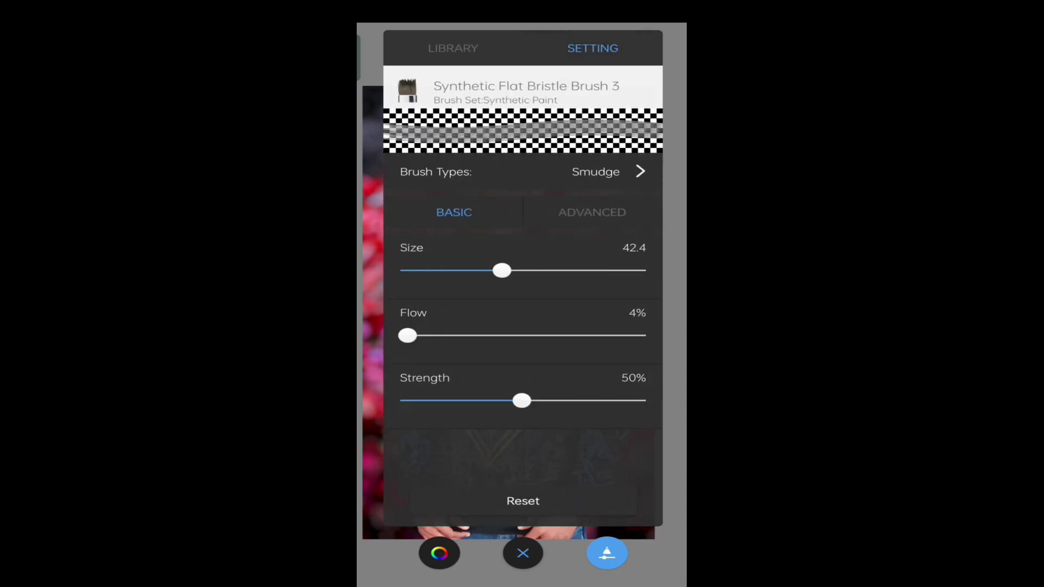
left_click(523, 553)
scroll(580, 348, "up", 10)
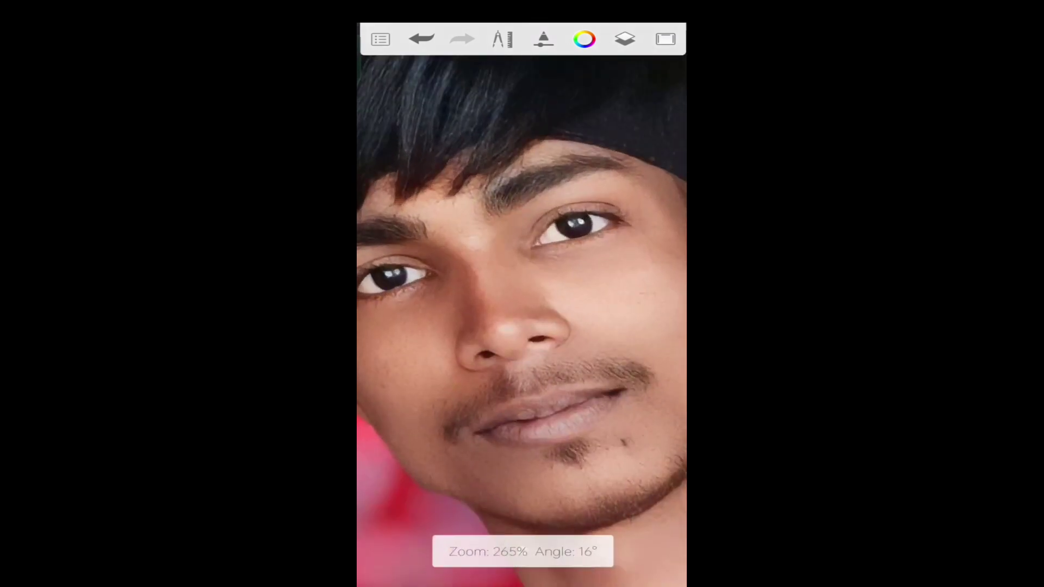
Step: Smudge the skin around the eyes, cheeks, nose and upper lip smooth
scroll(580, 350, "up", 5)
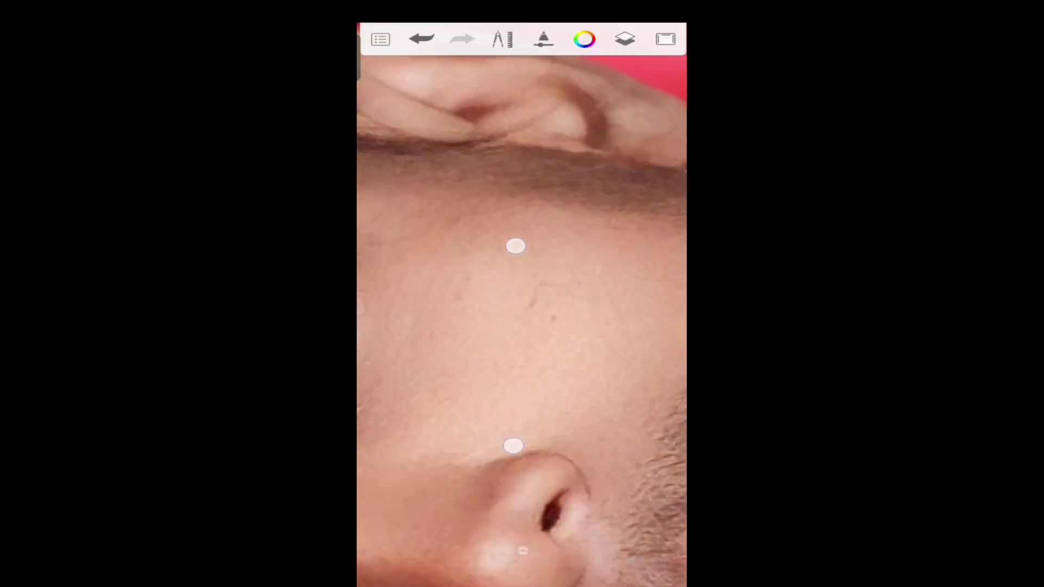
scroll(511, 343, "up", 3)
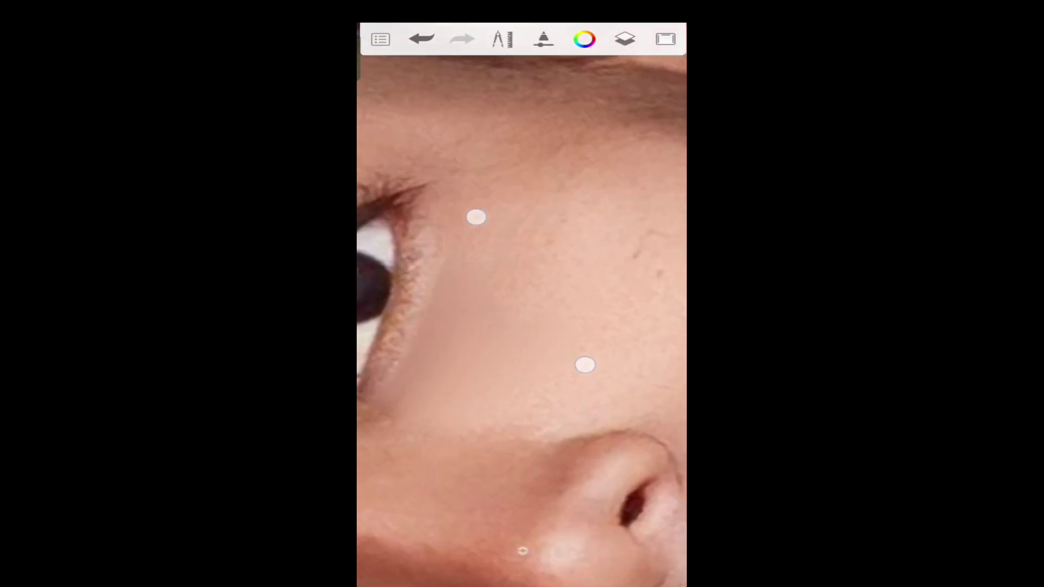
scroll(585, 365, "up", 3)
scroll(585, 341, "up", 3)
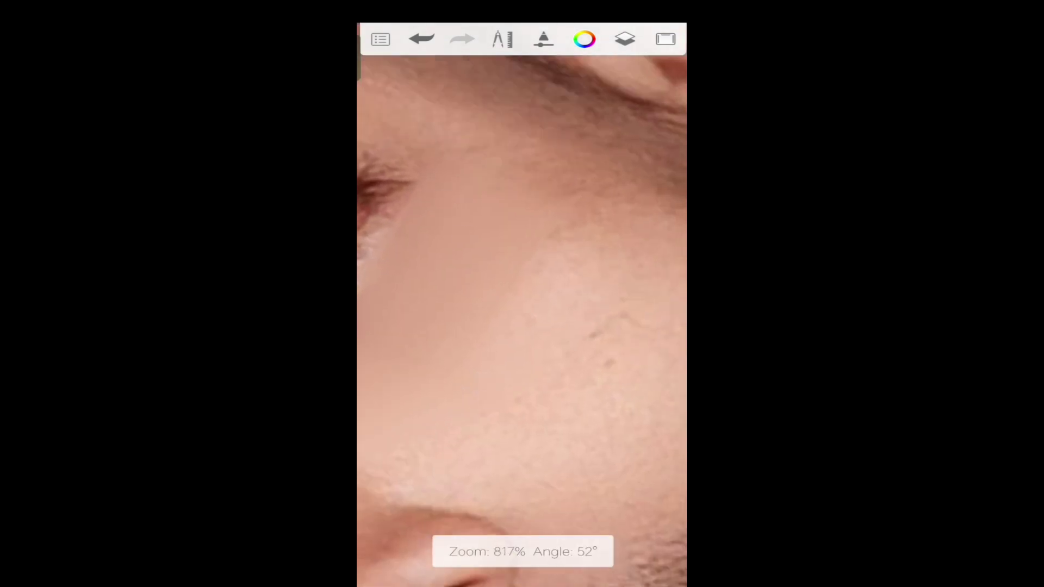
left_click(523, 550)
scroll(540, 271, "up", 2)
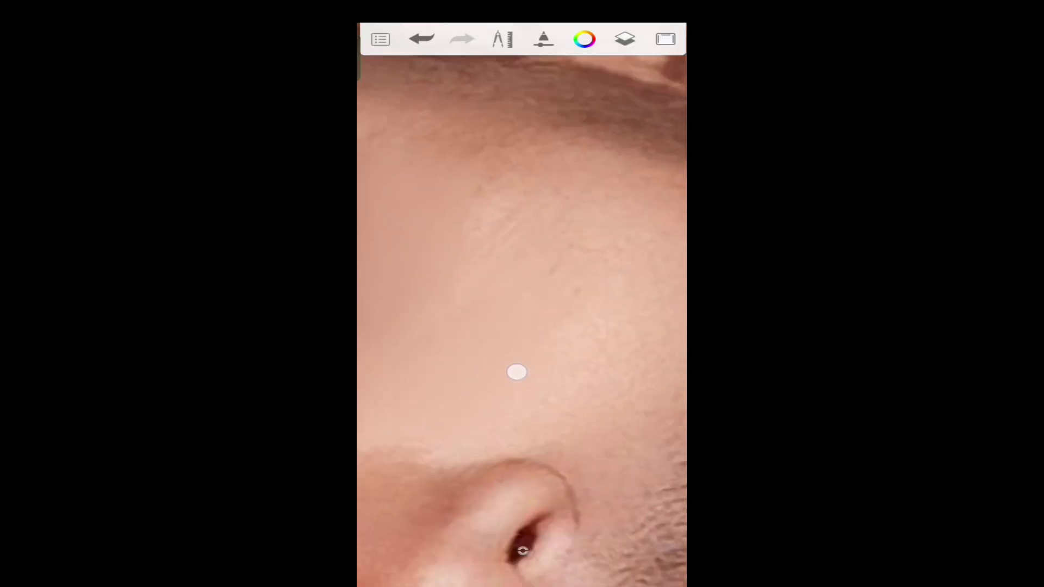
mouse_move(611, 361)
left_mouse_down()
mouse_move(540, 410)
mouse_move(466, 345)
mouse_move(487, 390)
mouse_move(474, 336)
mouse_move(476, 375)
mouse_move(450, 364)
mouse_move(399, 422)
mouse_move(590, 270)
mouse_move(432, 333)
mouse_move(594, 337)
mouse_move(517, 360)
mouse_move(553, 442)
mouse_move(545, 475)
mouse_move(570, 380)
mouse_move(513, 408)
mouse_move(541, 469)
mouse_move(517, 445)
left_mouse_up()
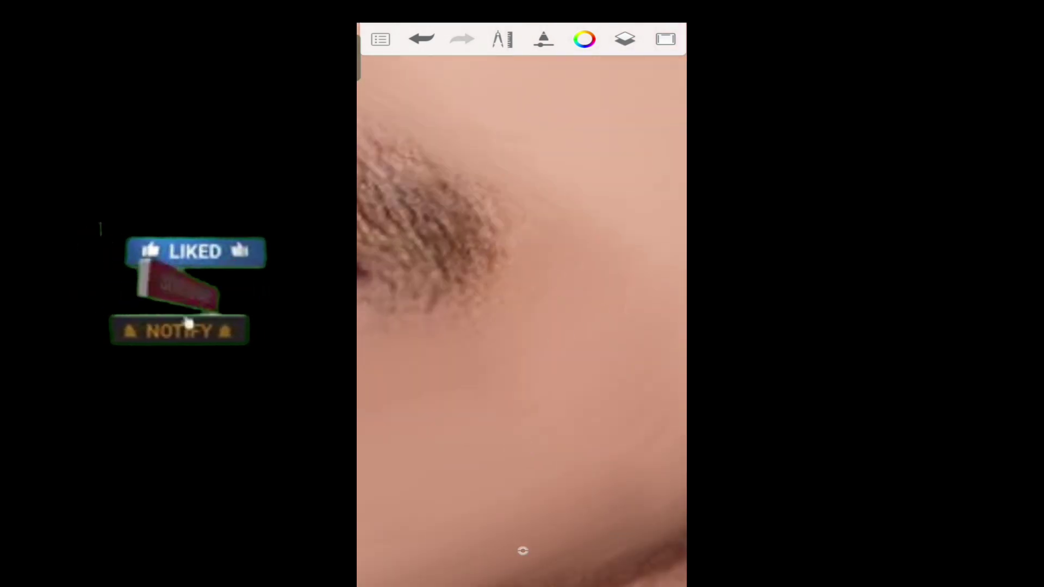
mouse_move(562, 215)
left_mouse_down()
mouse_move(591, 270)
mouse_move(426, 466)
mouse_move(506, 226)
mouse_move(611, 261)
mouse_move(587, 372)
mouse_move(623, 357)
left_mouse_up()
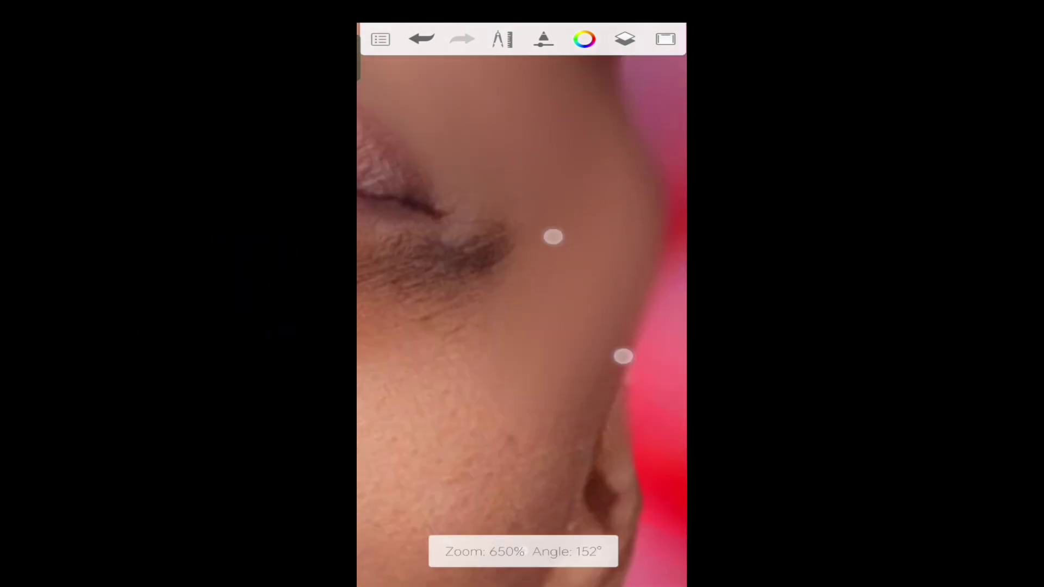
left_click_drag(534, 390, 434, 418)
left_click_drag(498, 427, 495, 466)
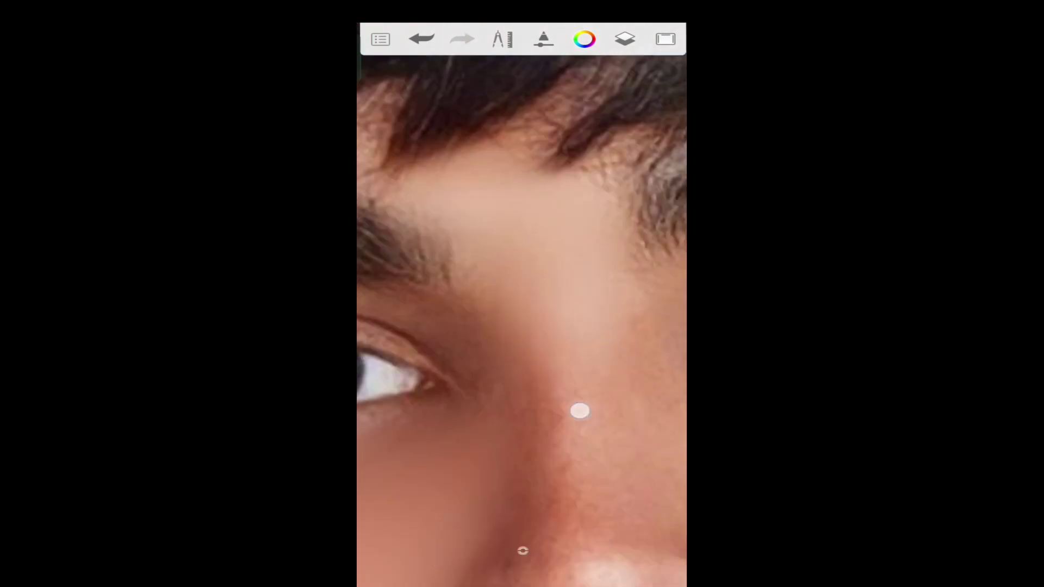
left_click_drag(579, 411, 482, 318)
mouse_move(542, 386)
left_mouse_down()
mouse_move(622, 385)
mouse_move(442, 375)
mouse_move(489, 307)
mouse_move(429, 247)
mouse_move(547, 174)
mouse_move(624, 210)
mouse_move(593, 218)
mouse_move(491, 198)
mouse_move(518, 331)
mouse_move(554, 246)
mouse_move(417, 275)
mouse_move(497, 370)
mouse_move(456, 300)
mouse_move(401, 252)
mouse_move(438, 299)
mouse_move(504, 189)
mouse_move(405, 234)
mouse_move(417, 398)
mouse_move(435, 345)
mouse_move(494, 343)
mouse_move(567, 141)
mouse_move(553, 198)
mouse_move(396, 401)
mouse_move(483, 410)
mouse_move(476, 310)
left_mouse_up()
Step: Smooth the hand with the ring, then zoom out to the whole portrait
mouse_move(426, 509)
left_mouse_down()
mouse_move(620, 373)
mouse_move(539, 389)
left_mouse_up()
mouse_move(469, 173)
left_mouse_down()
mouse_move(455, 338)
mouse_move(527, 182)
mouse_move(510, 205)
mouse_move(587, 145)
mouse_move(495, 309)
mouse_move(493, 288)
mouse_move(522, 304)
left_mouse_up()
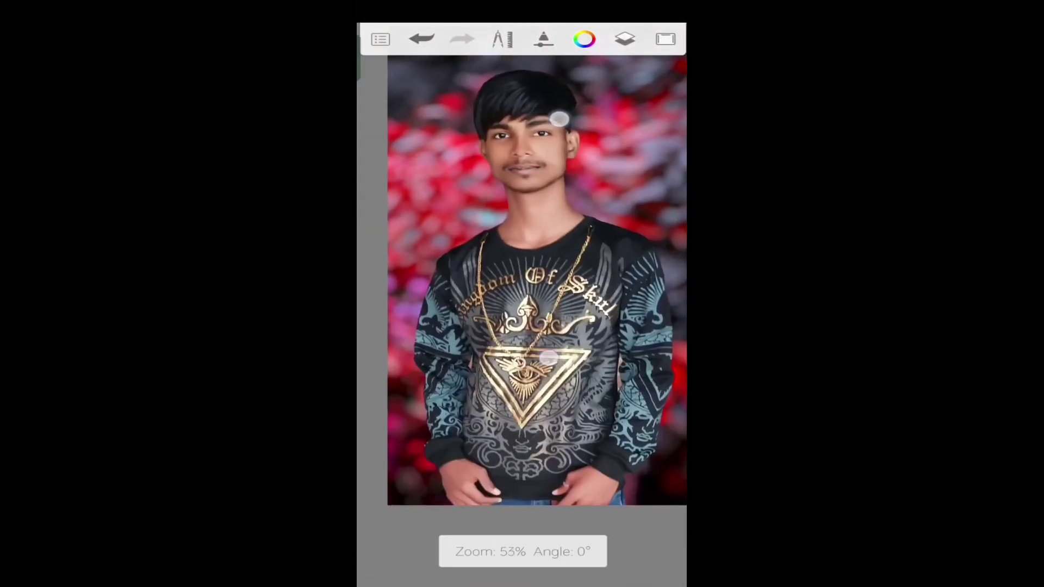
left_click_drag(560, 112, 587, 142)
Step: Add an empty layer above the portrait layer using Soft Light blending
mouse_move(555, 422)
left_mouse_down()
mouse_move(440, 341)
mouse_move(566, 305)
mouse_move(566, 269)
left_mouse_up()
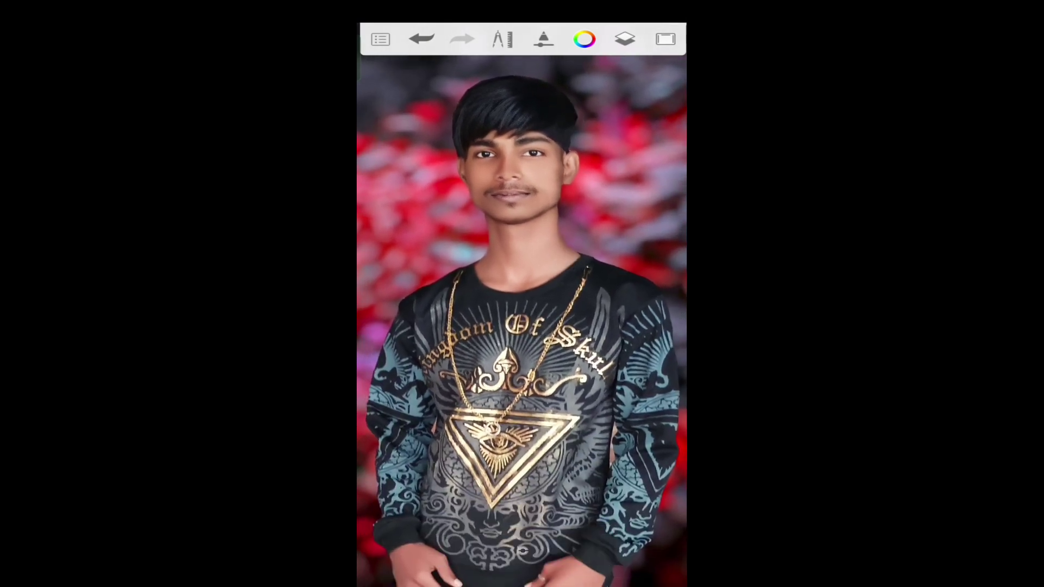
left_click(625, 39)
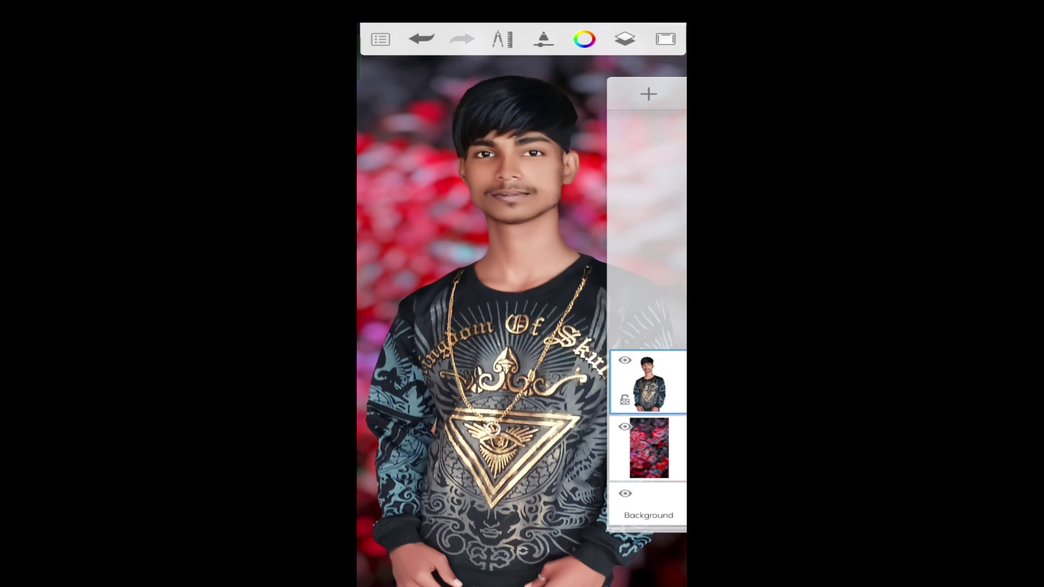
left_click(648, 94)
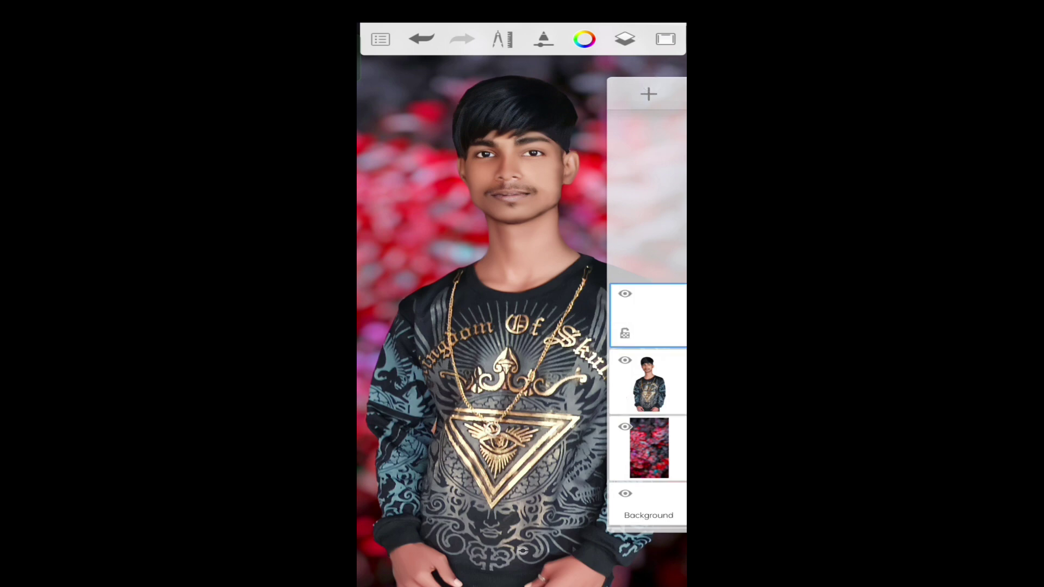
left_click(653, 313)
left_click(565, 304)
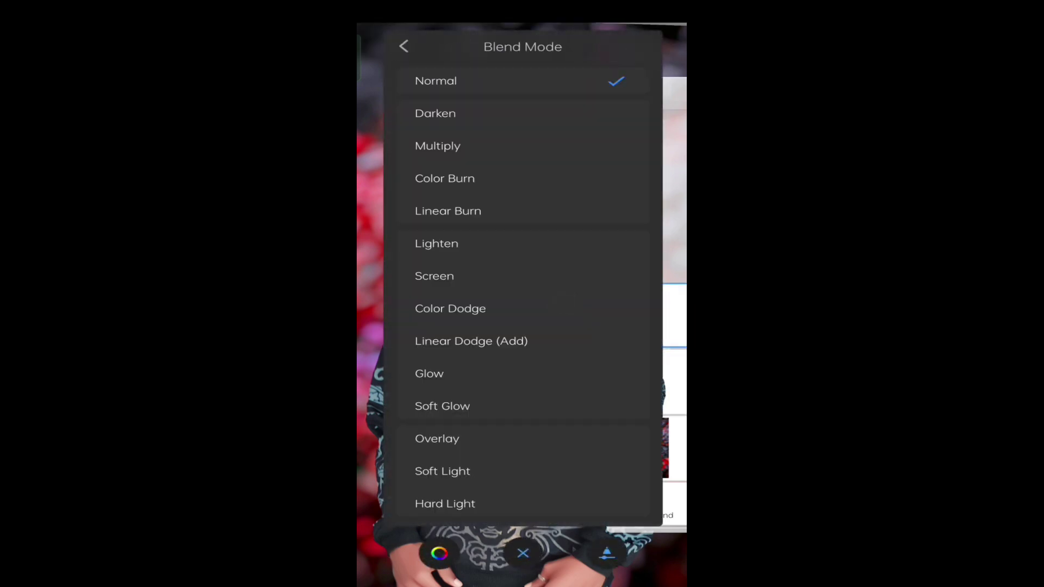
scroll(522, 271, "down", 3)
left_click(542, 340)
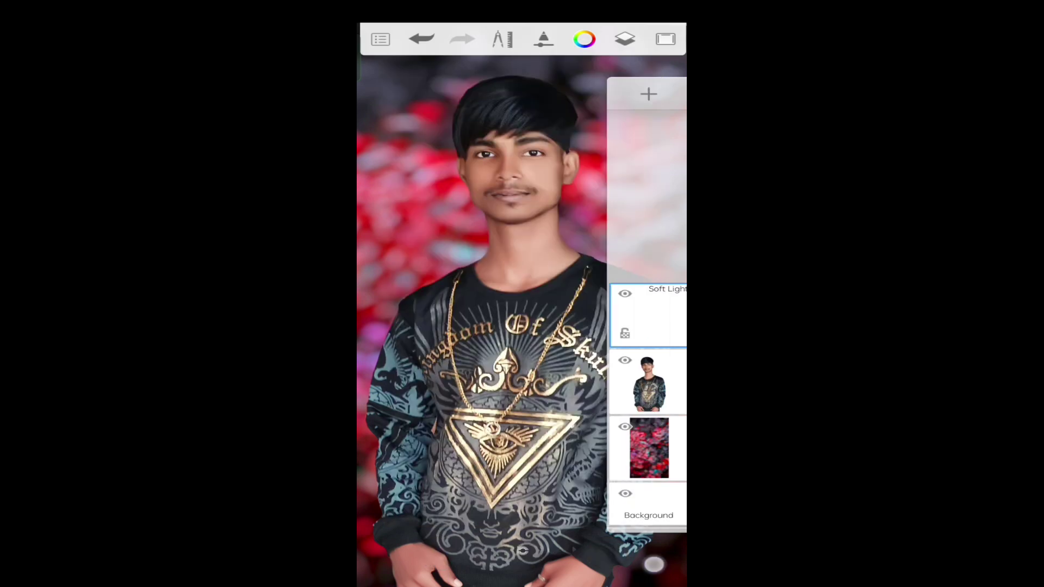
left_click(490, 396)
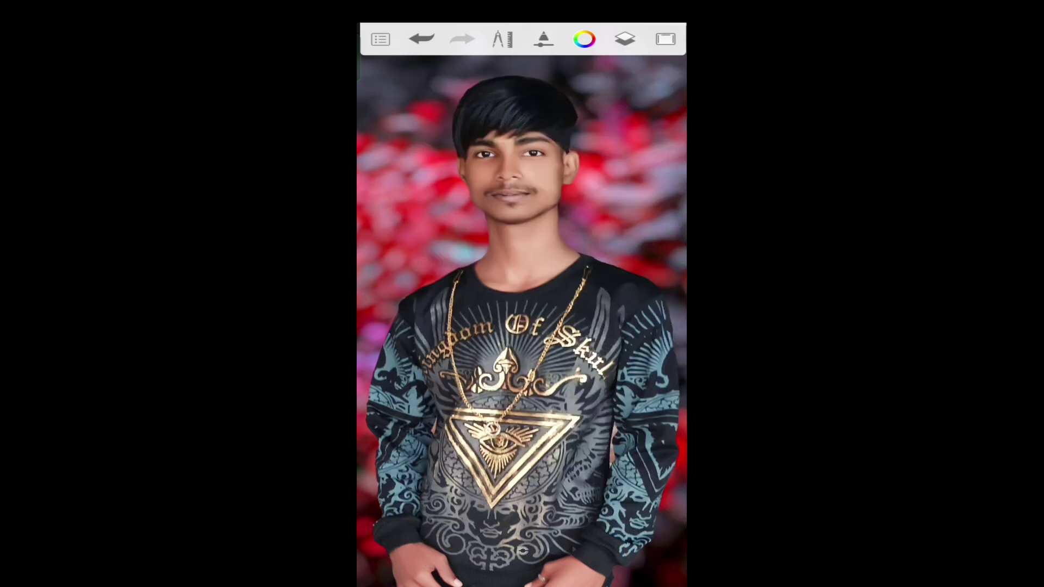
Step: Switch the brush to the Hard Pencil from the brush library
left_click(544, 39)
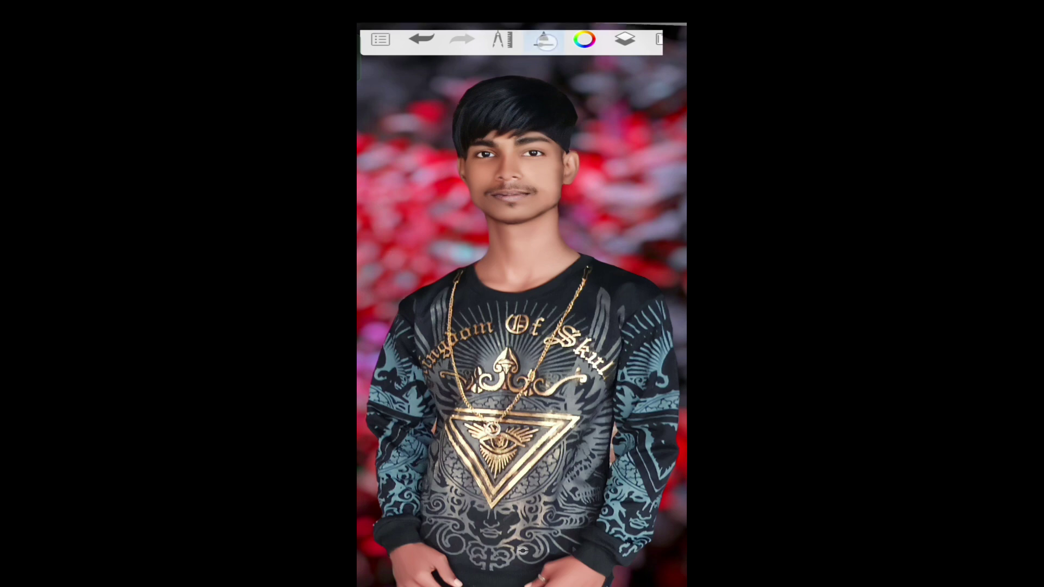
left_click(453, 48)
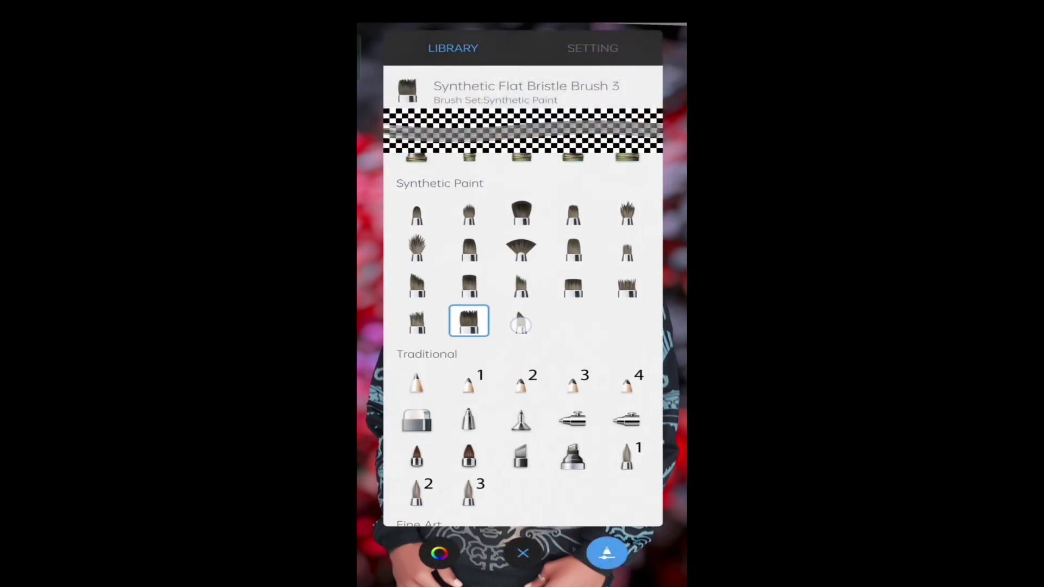
scroll(510, 408, "up", 10)
scroll(510, 407, "down", 10)
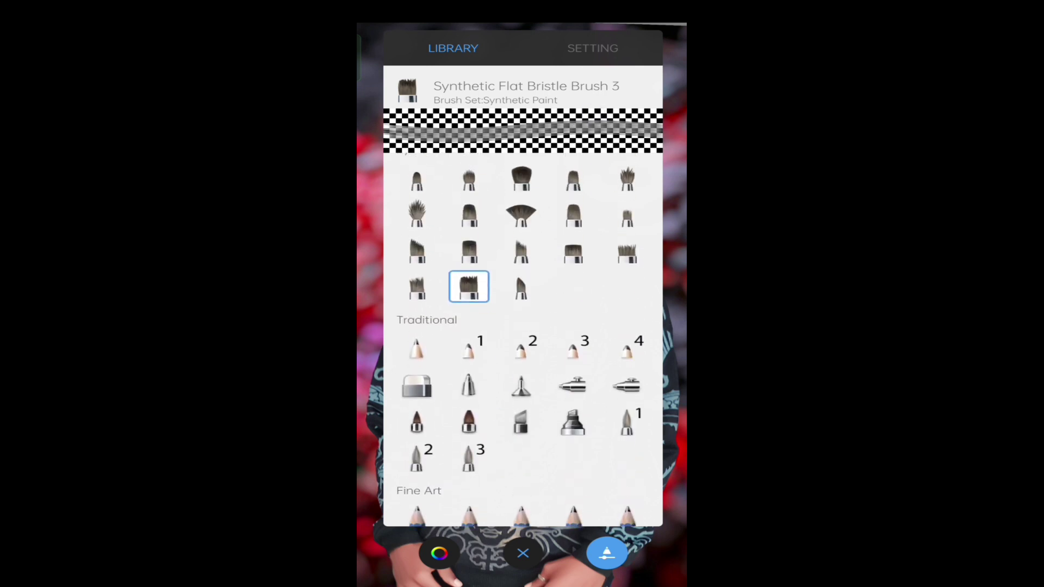
left_click(416, 348)
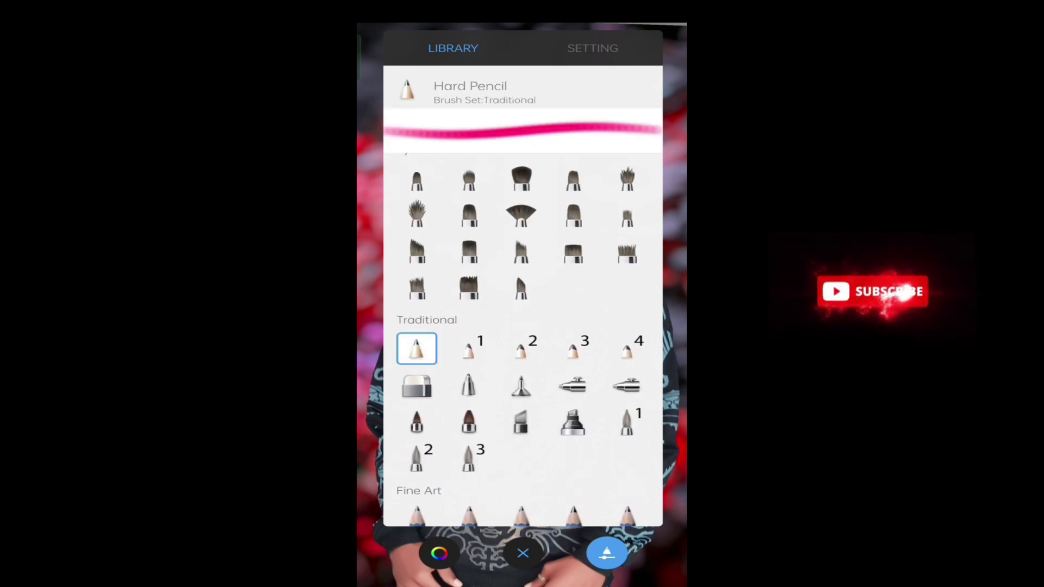
left_click(523, 554)
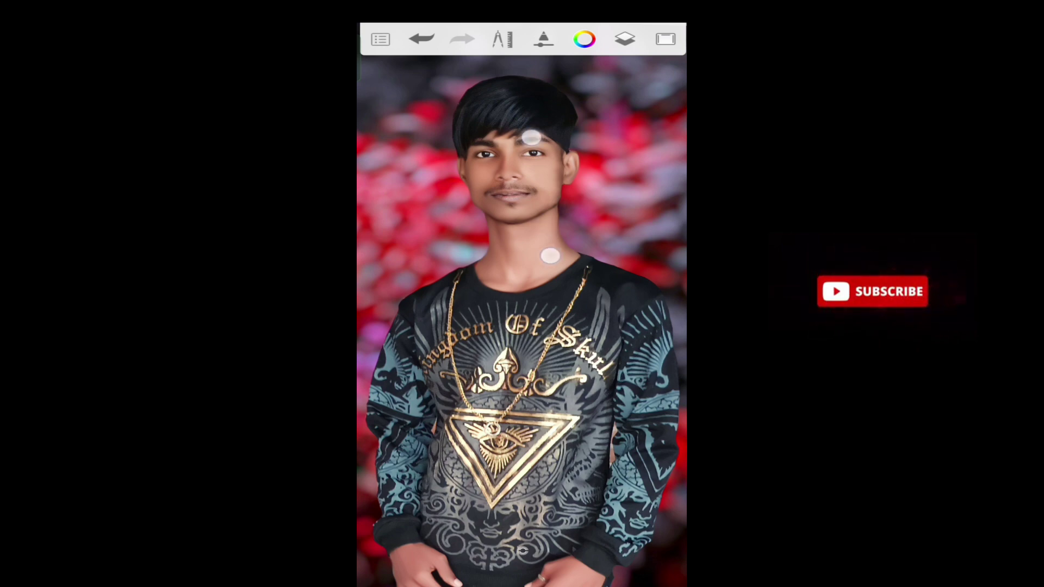
Step: Paint pink over the cheek, beside the lips and along the jaw
scroll(541, 197, "up", 5)
mouse_move(611, 315)
left_mouse_down()
mouse_move(470, 428)
mouse_move(434, 334)
left_mouse_up()
scroll(544, 261, "down", 3)
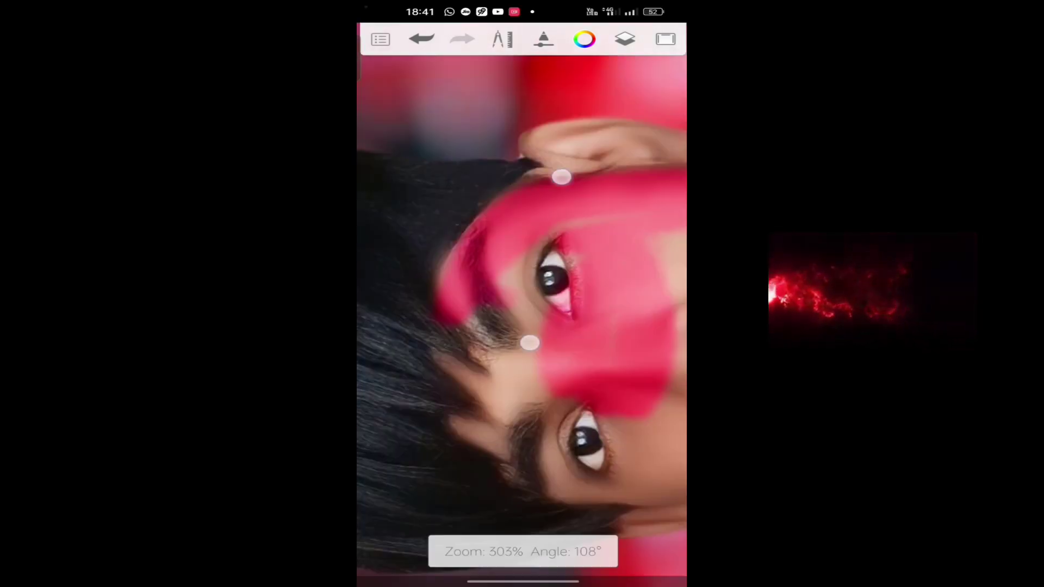
scroll(544, 261, "up", 3)
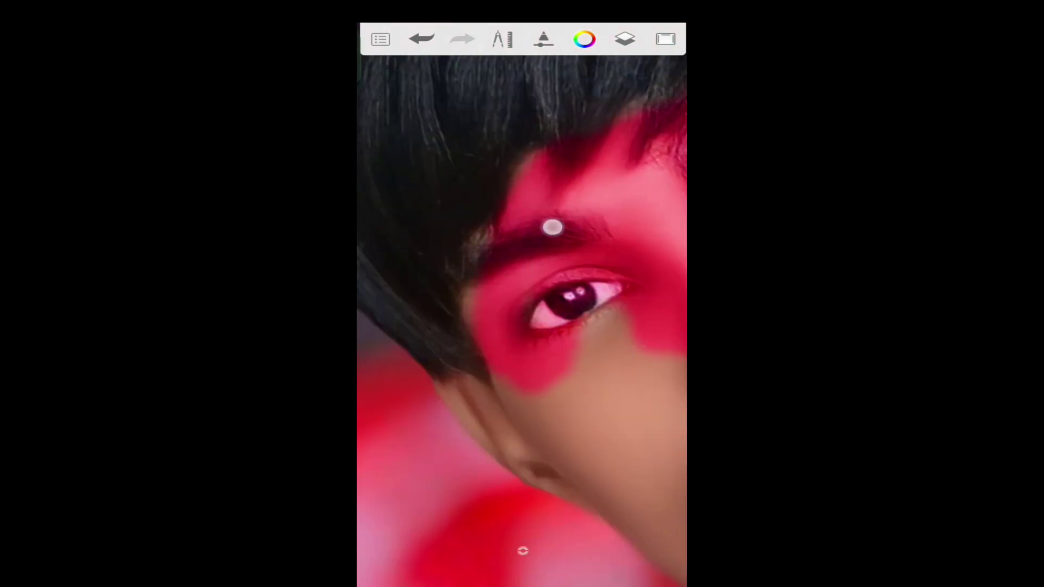
scroll(544, 261, "down", 2)
mouse_move(552, 227)
left_mouse_down()
mouse_move(439, 230)
mouse_move(573, 219)
left_mouse_up()
scroll(544, 261, "down", 2)
scroll(544, 261, "down", 3)
left_click_drag(417, 268, 459, 379)
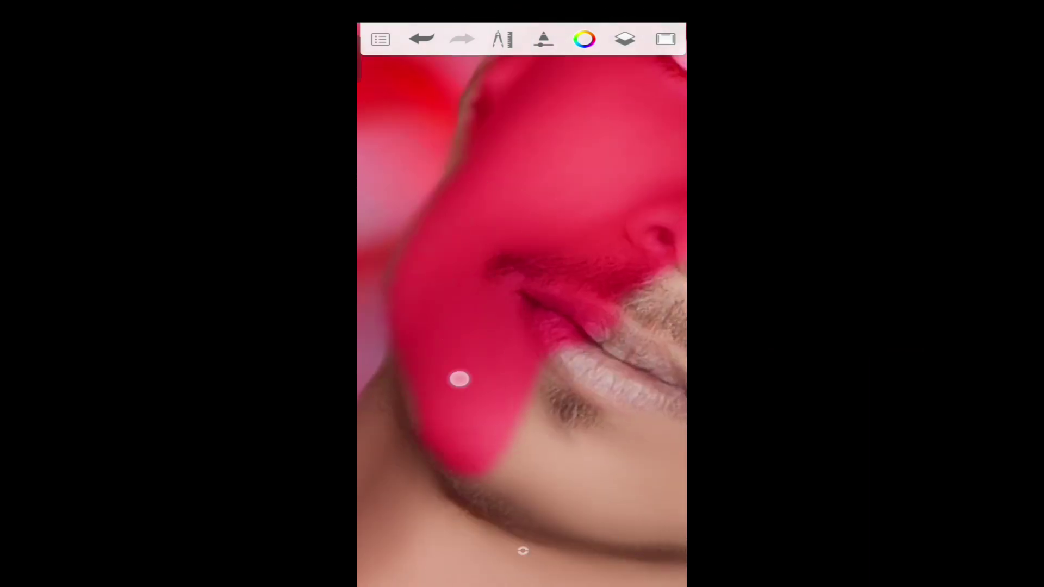
scroll(522, 305, "down", 2)
Step: Paint pink down both sides of the neck, covering the tan patch on the lower-left neck
left_click_drag(538, 359, 603, 338)
scroll(522, 305, "down", 2)
left_click_drag(522, 435, 606, 303)
scroll(522, 304, "down", 2)
mouse_move(571, 273)
left_mouse_down()
mouse_move(610, 435)
mouse_move(413, 459)
mouse_move(424, 317)
left_mouse_up()
scroll(522, 304, "down", 2)
scroll(522, 304, "up", 2)
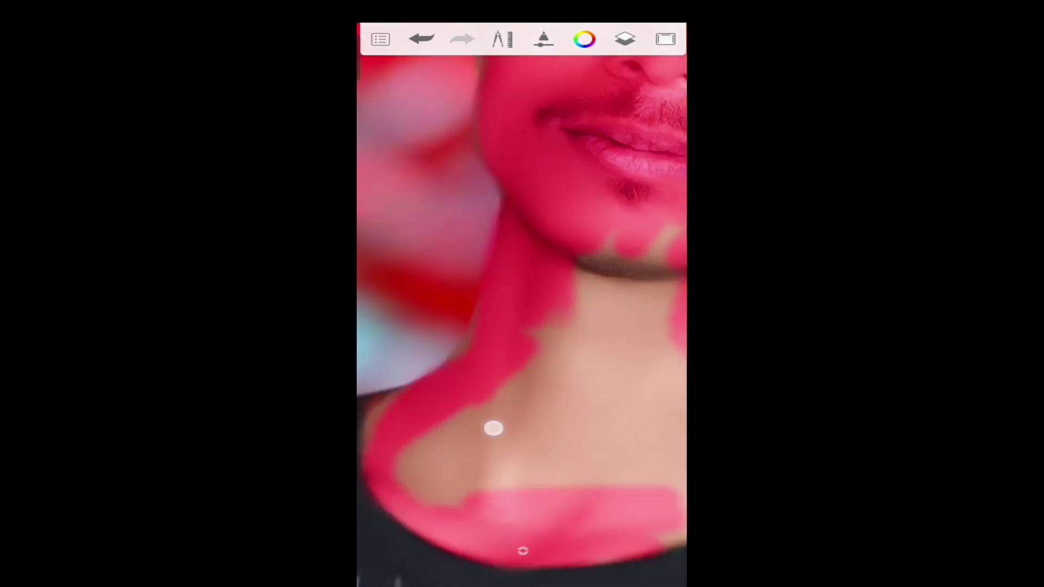
scroll(522, 304, "down", 2)
scroll(522, 305, "up", 2)
mouse_move(603, 284)
left_mouse_down()
mouse_move(538, 392)
mouse_move(653, 315)
mouse_move(561, 320)
left_mouse_up()
scroll(522, 304, "up", 2)
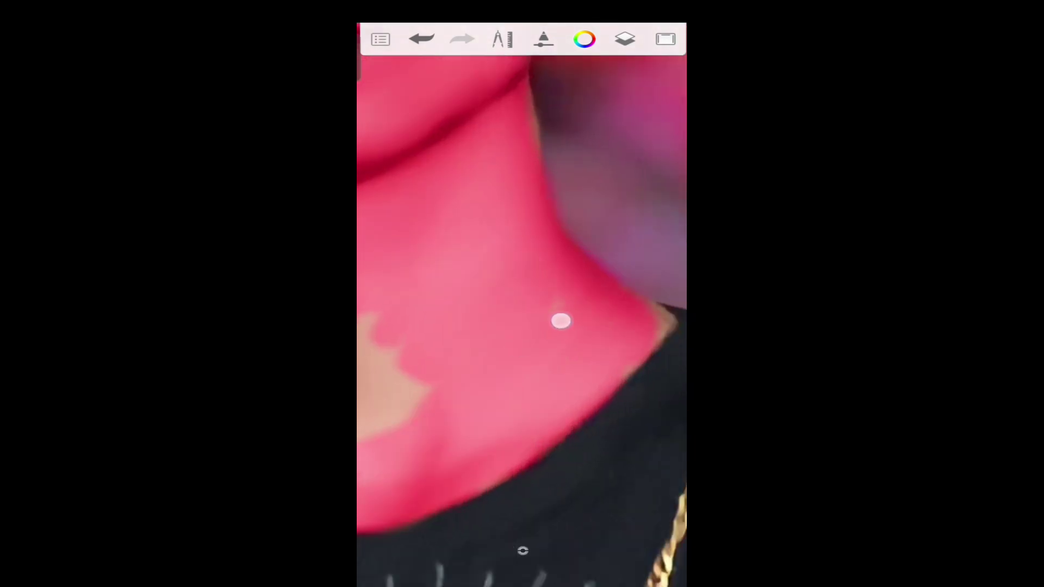
scroll(522, 304, "left", 2)
left_click_drag(529, 441, 497, 288)
scroll(522, 304, "up", 3)
Step: Paint the ear, fingers, hand and wrist pink until no bare skin remains
left_click_drag(482, 341, 520, 333)
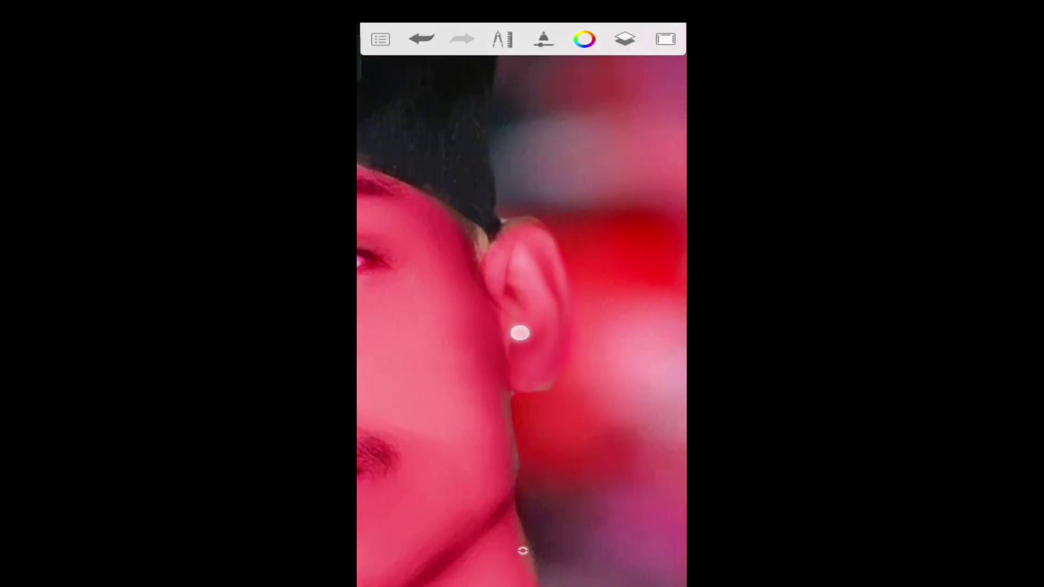
scroll(522, 305, "down", 2)
scroll(522, 305, "up", 3)
left_click_drag(544, 163, 510, 226)
mouse_move(598, 305)
left_mouse_down()
mouse_move(485, 336)
mouse_move(454, 418)
left_mouse_up()
scroll(522, 304, "up", 2)
left_click_drag(548, 233, 444, 303)
scroll(522, 326, "up", 3)
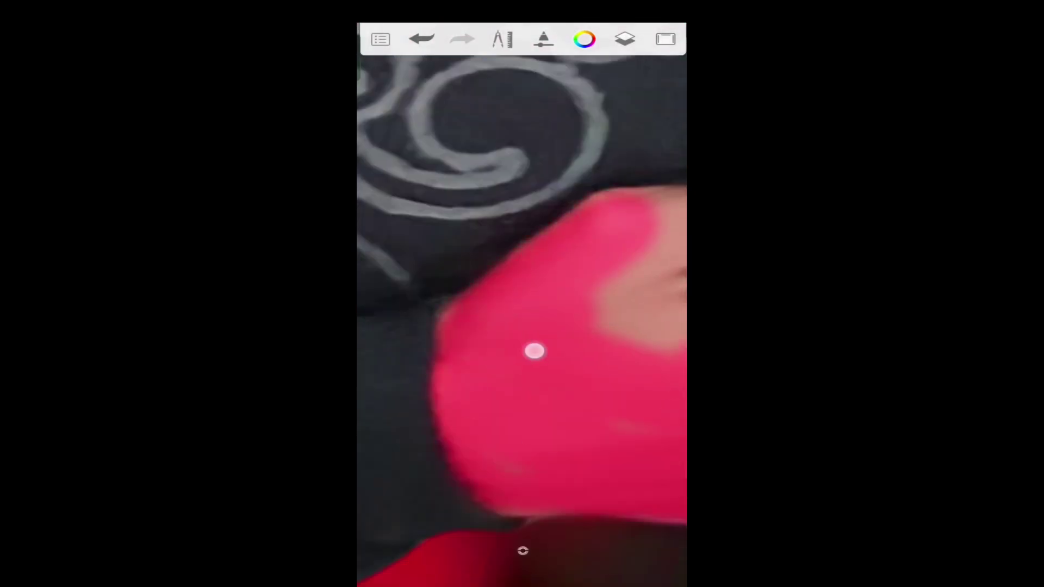
scroll(522, 305, "down", 2)
left_click_drag(522, 358, 560, 316)
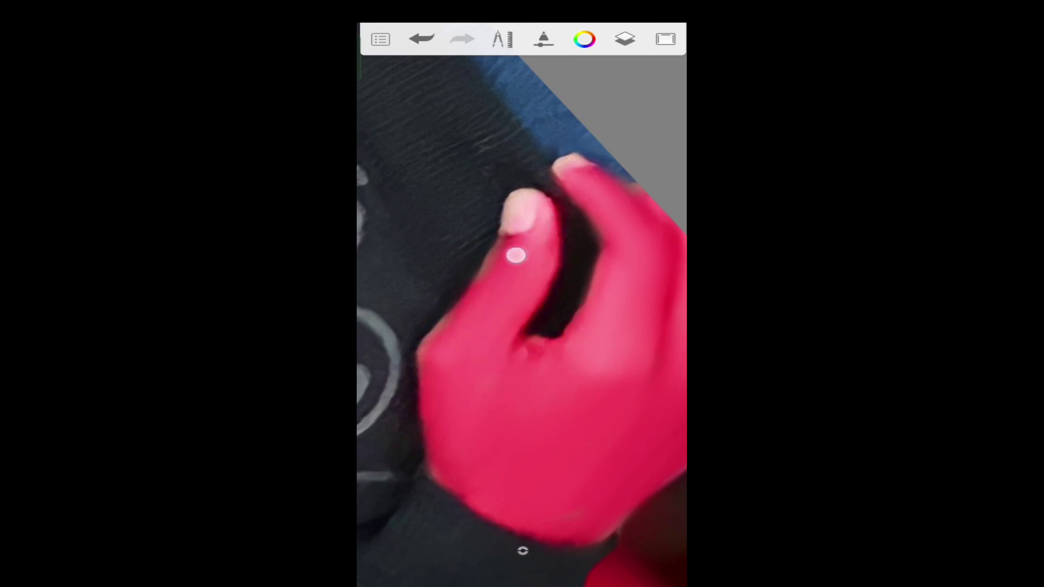
scroll(555, 315, "down", 3)
scroll(555, 315, "down", 2)
scroll(544, 305, "down", 1)
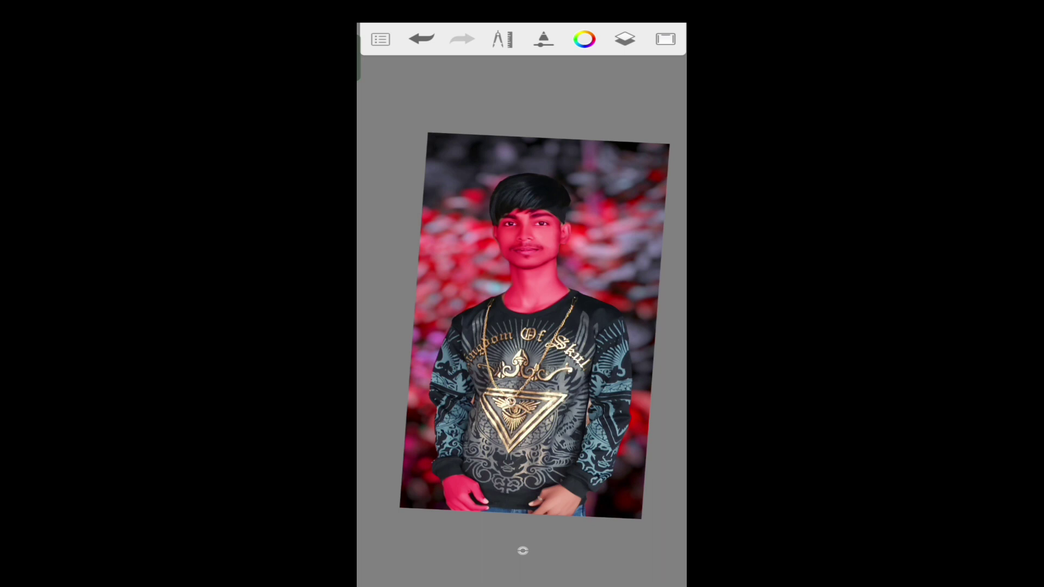
Step: Apply an HSL Adjustment to the Soft Light layer: Saturation -100, Lightness raised near maximum
left_click(624, 38)
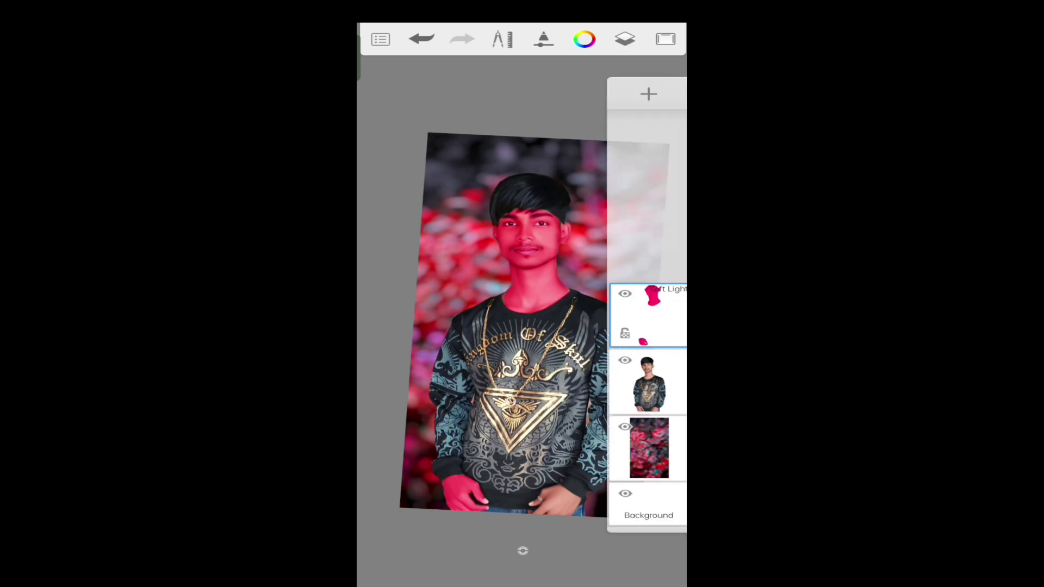
left_click(651, 315)
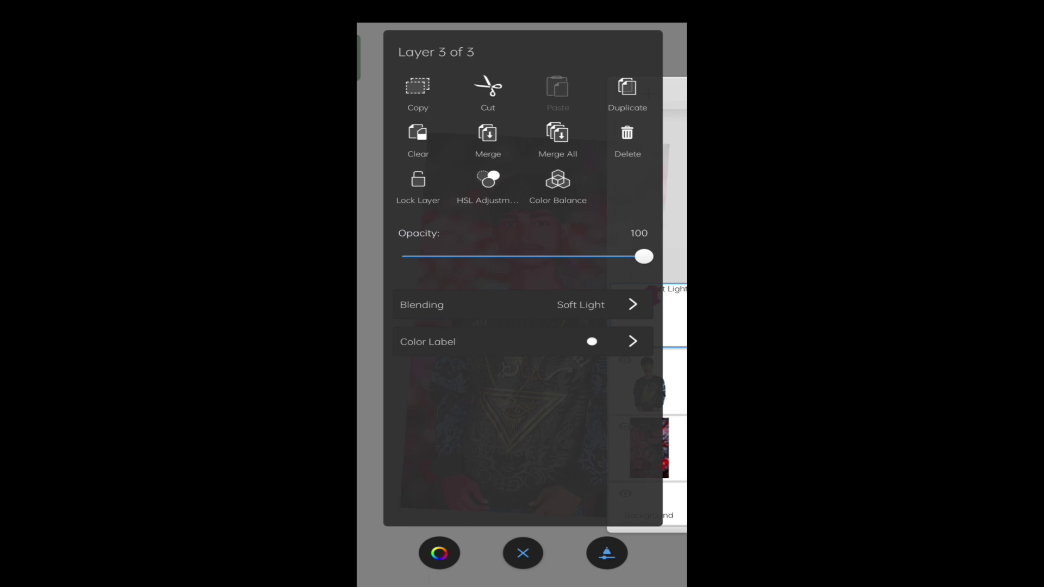
left_click(487, 185)
mouse_move(527, 565)
left_mouse_down()
mouse_move(661, 561)
mouse_move(592, 564)
mouse_move(636, 562)
left_mouse_up()
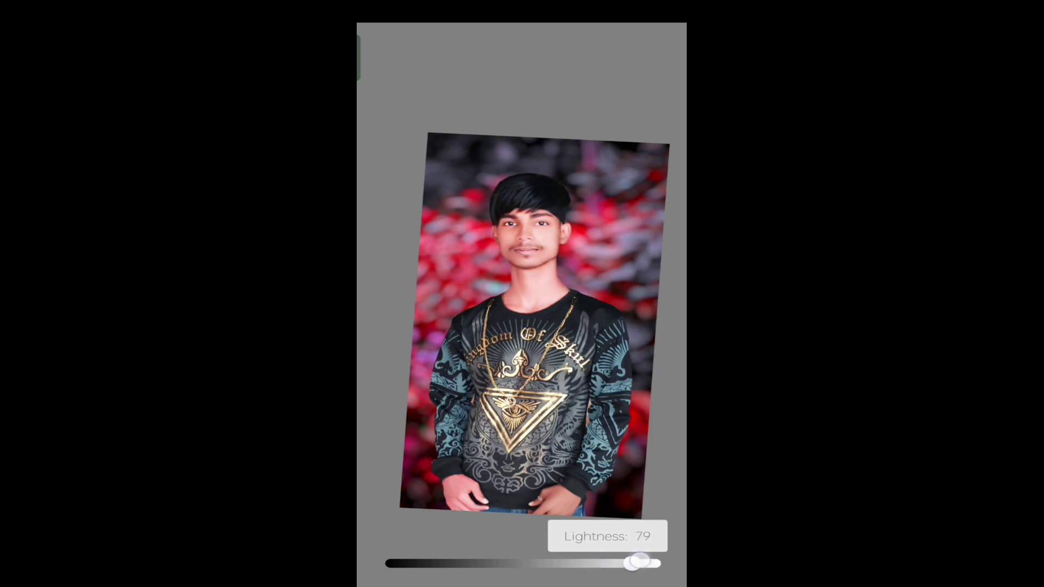
left_click_drag(522, 522, 385, 522)
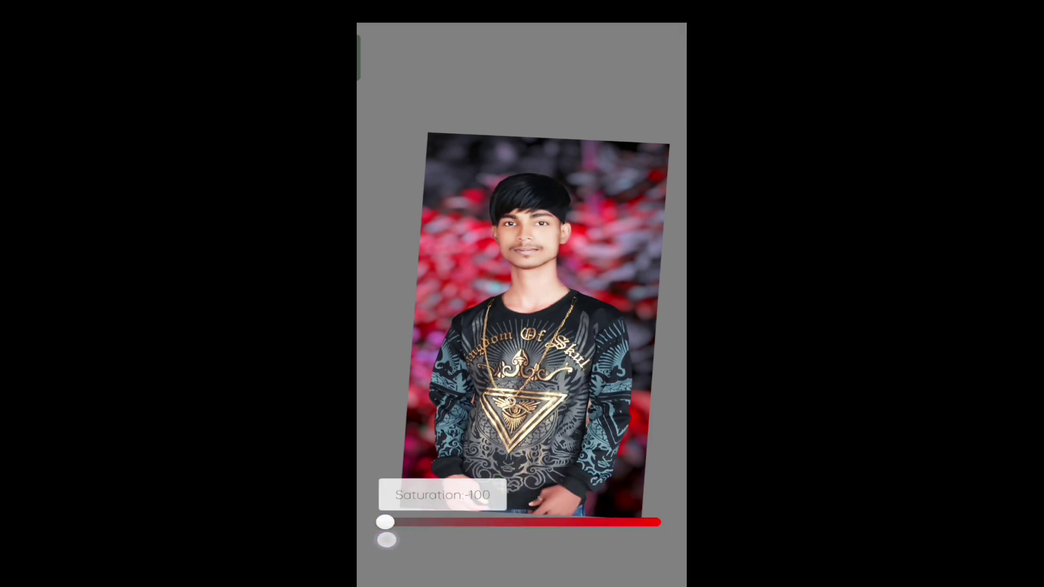
mouse_move(632, 564)
left_mouse_down()
mouse_move(557, 565)
mouse_move(610, 566)
left_mouse_up()
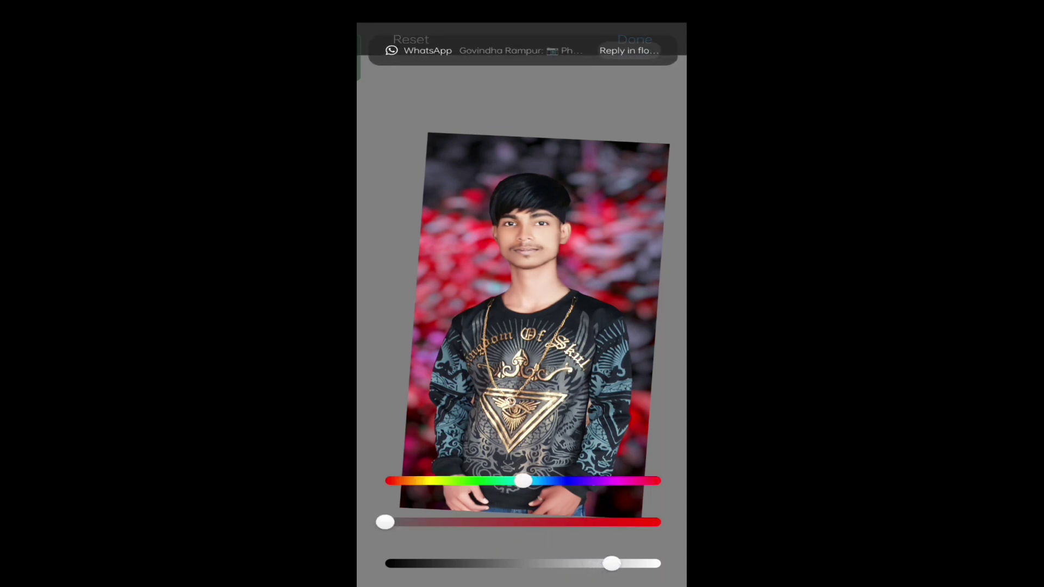
left_click(635, 39)
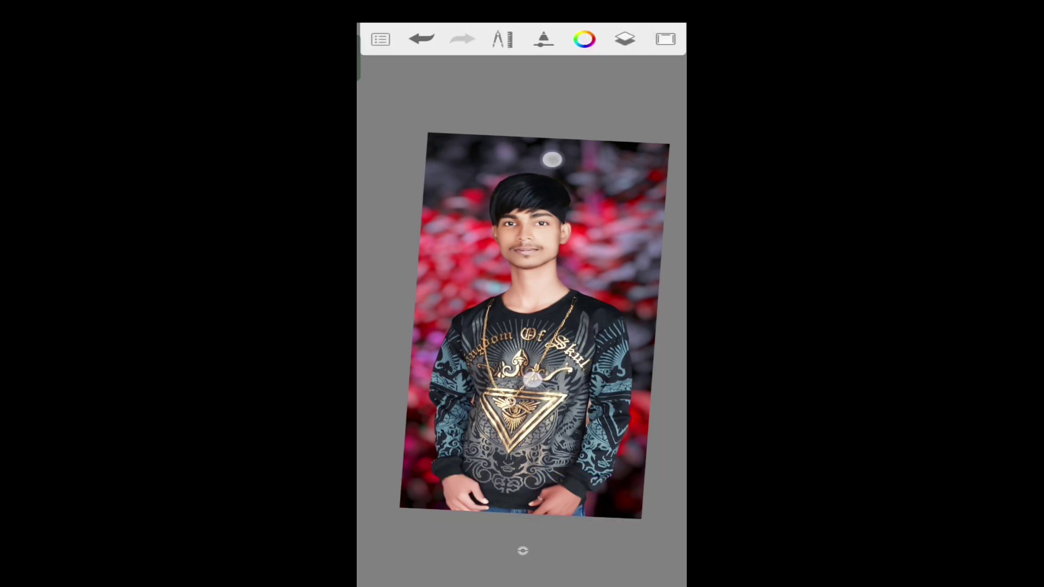
Step: Straighten the canvas and save the portrait as a PNG to Download/NO RECOIL WP GLITCH FIX
left_click_drag(533, 379, 536, 326)
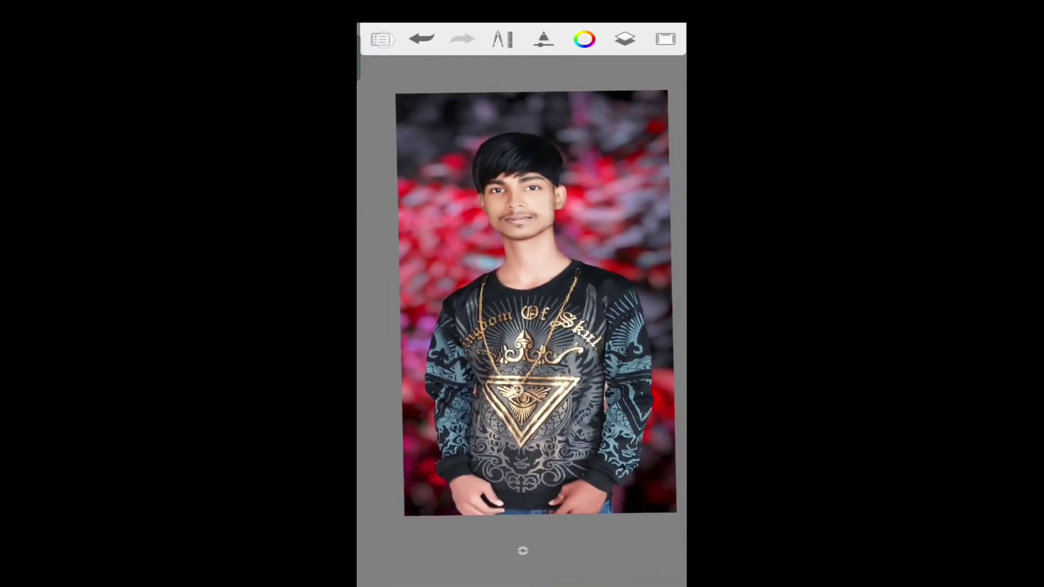
left_click(381, 39)
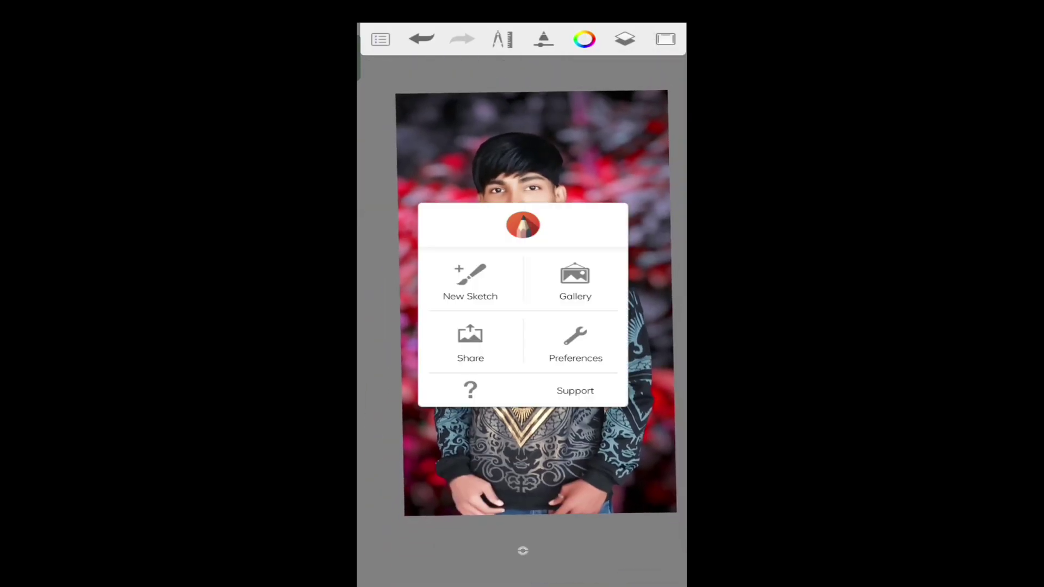
left_click(482, 343)
left_click(549, 303)
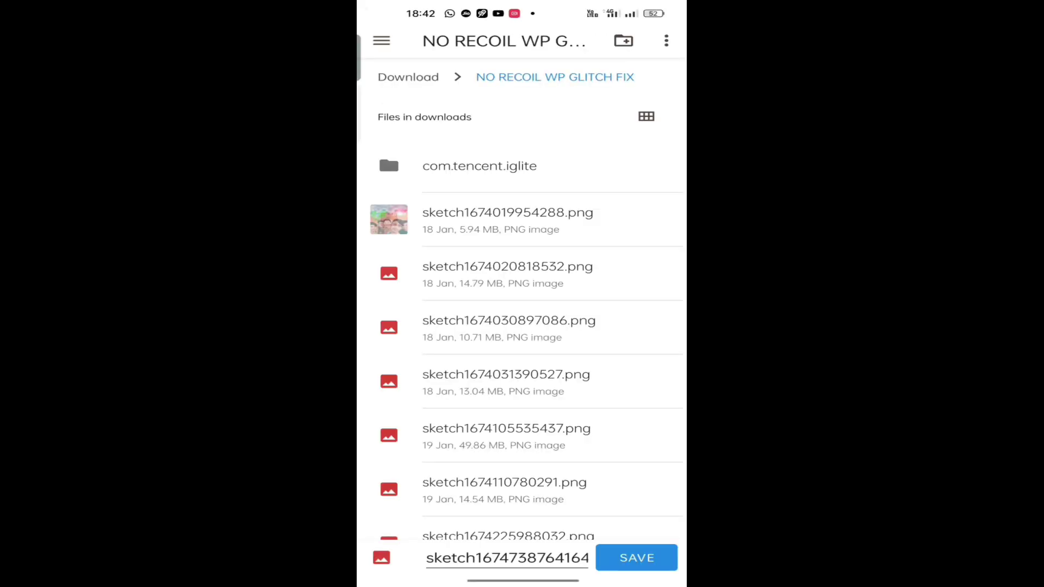
left_click(663, 559)
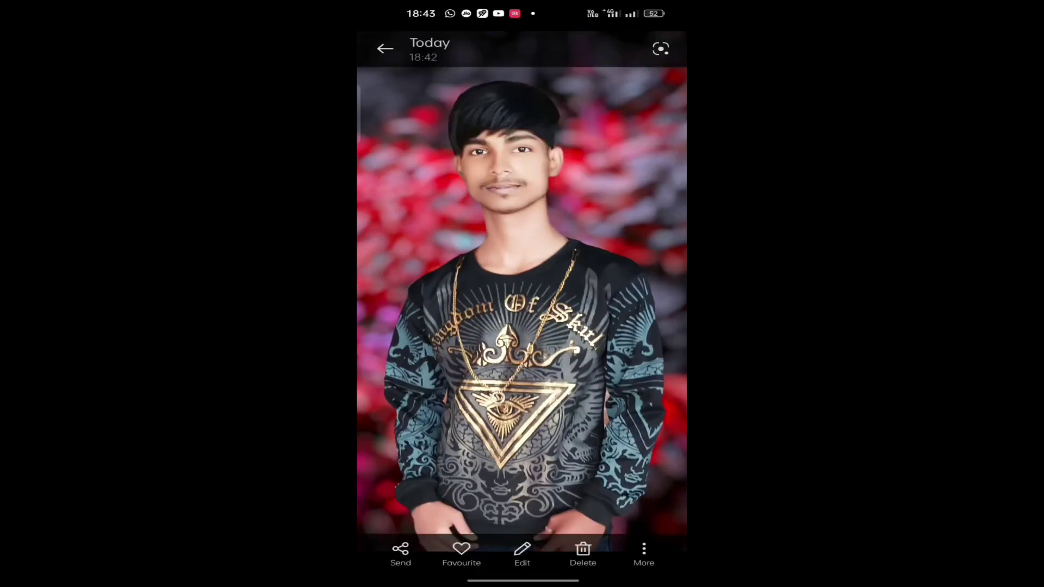
Step: Share the saved portrait from Gallery to Snapseed
left_click(400, 552)
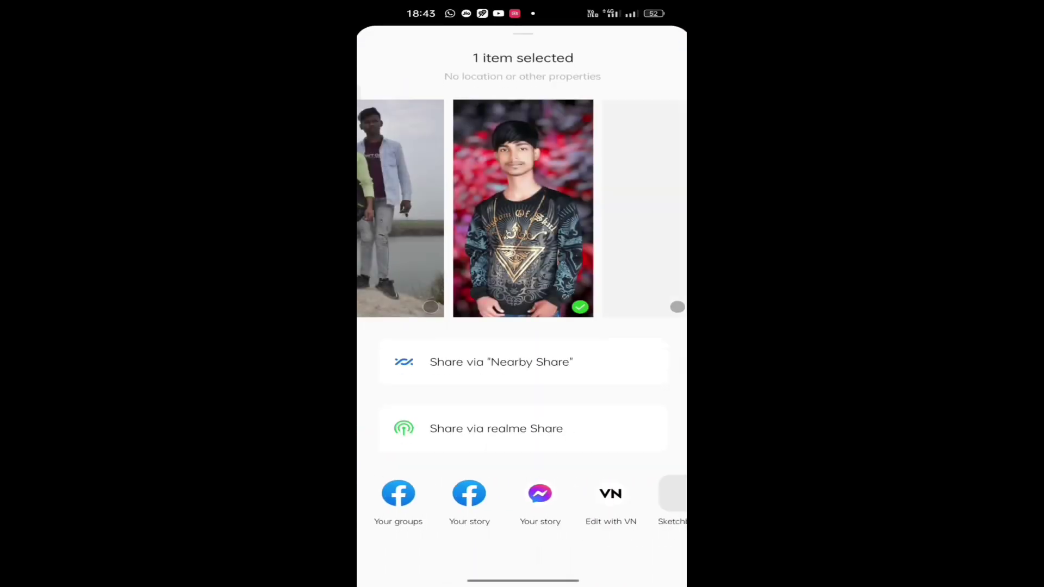
left_click_drag(625, 495, 407, 495)
left_click_drag(598, 495, 390, 495)
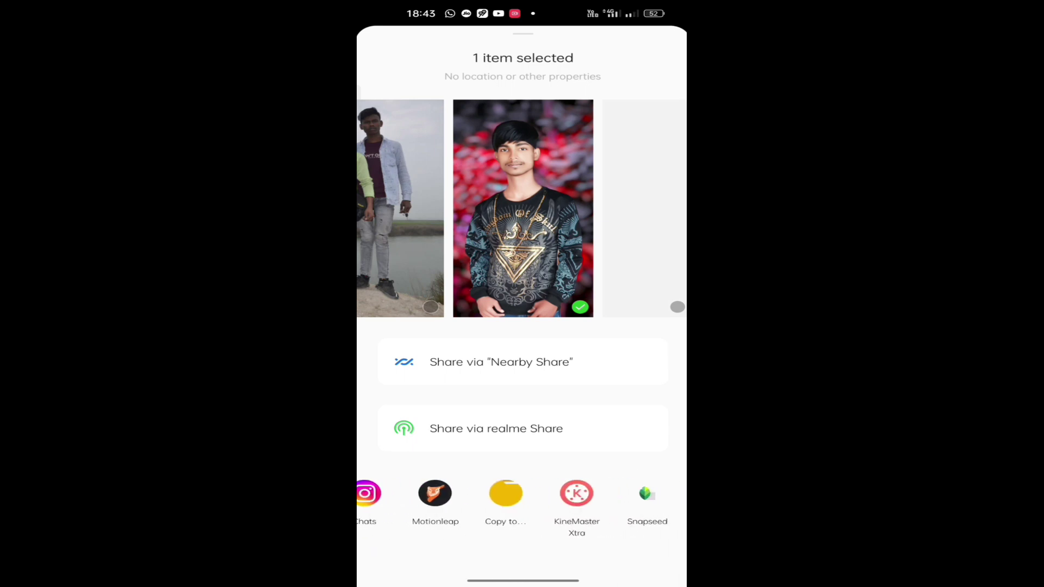
left_click_drag(598, 495, 463, 495)
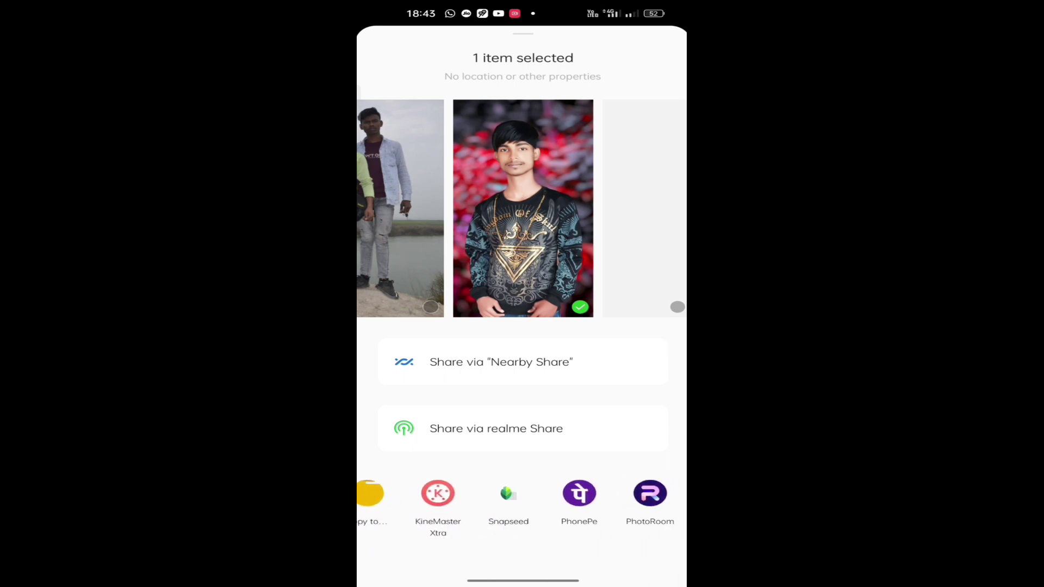
left_click(506, 510)
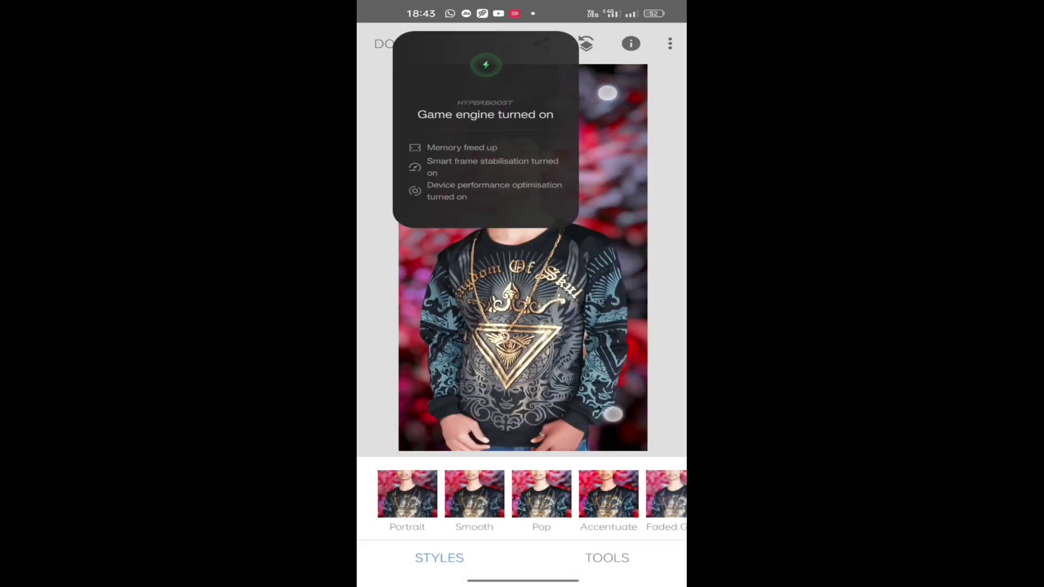
Step: Apply a Curves edit with the Red channel pulled down to the baseline, then compare with the original
scroll(561, 301, "up", 3)
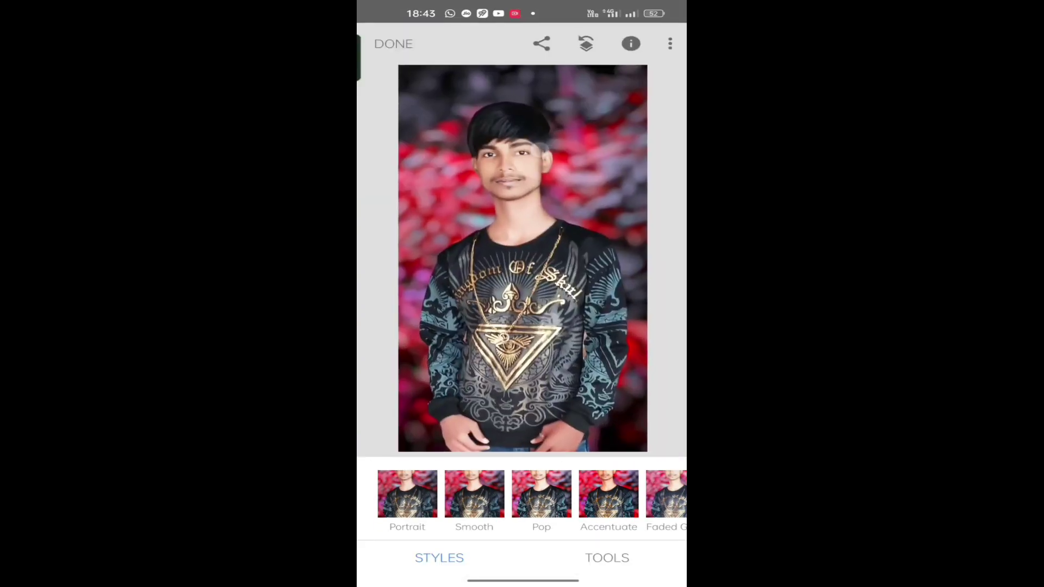
left_click(623, 560)
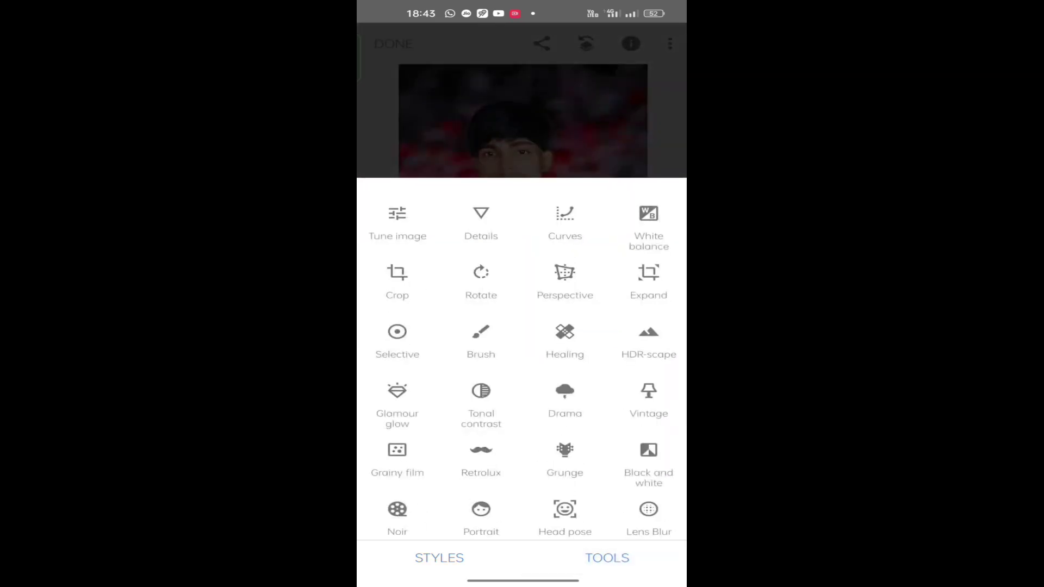
left_click(565, 220)
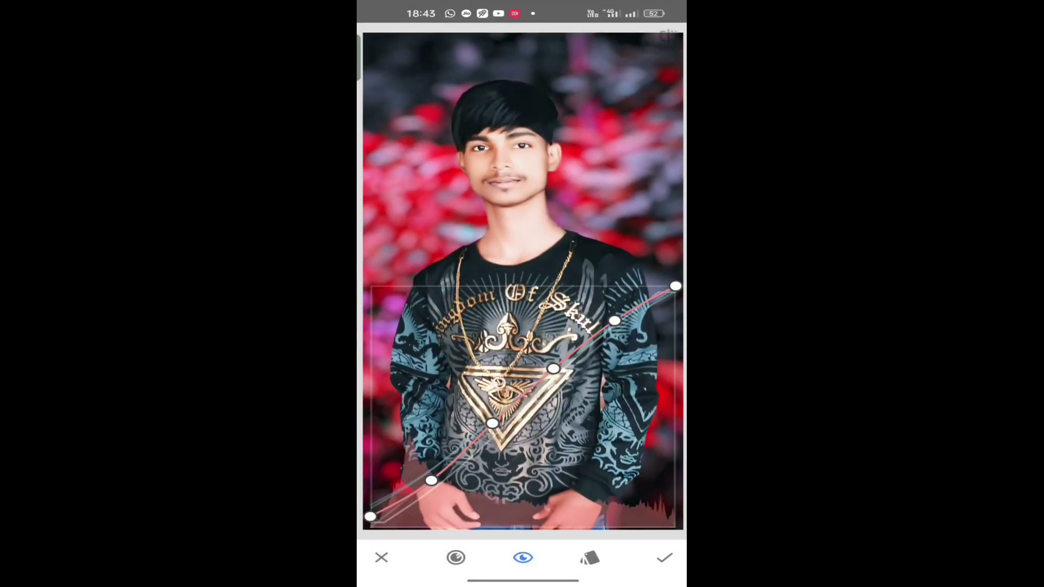
left_click(455, 557)
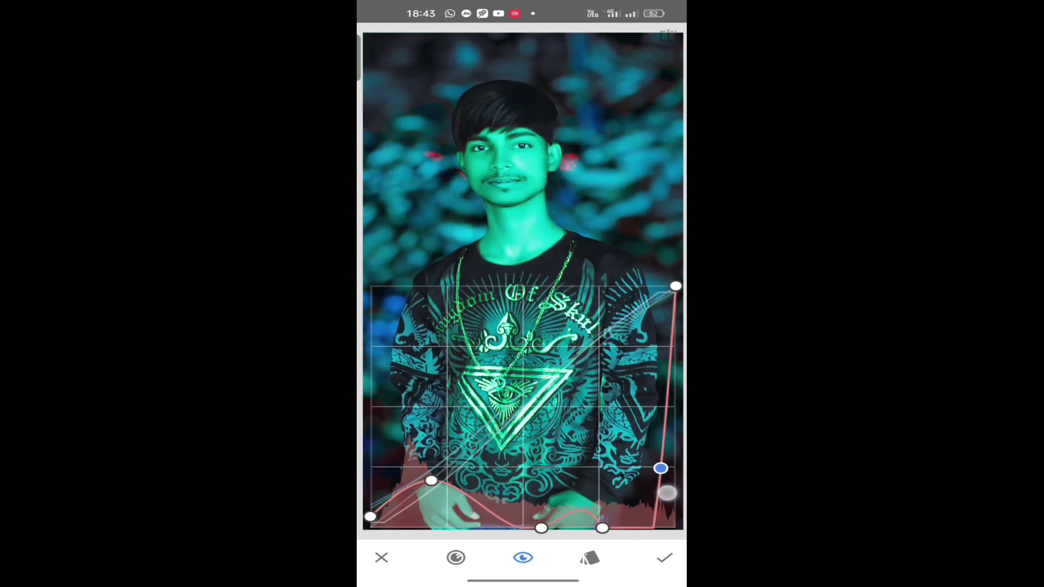
left_click_drag(672, 544, 676, 503)
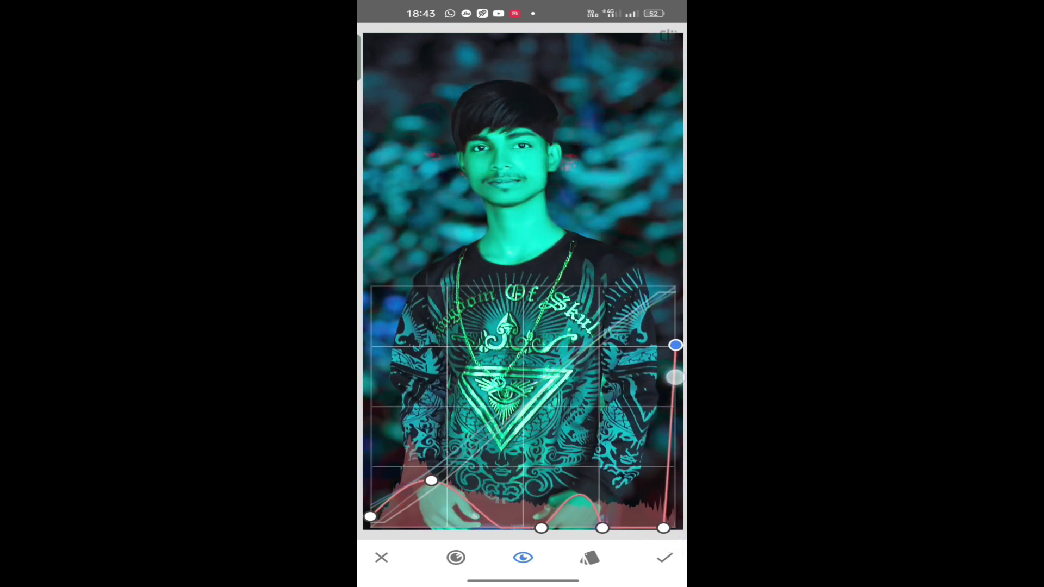
left_click_drag(431, 519, 433, 566)
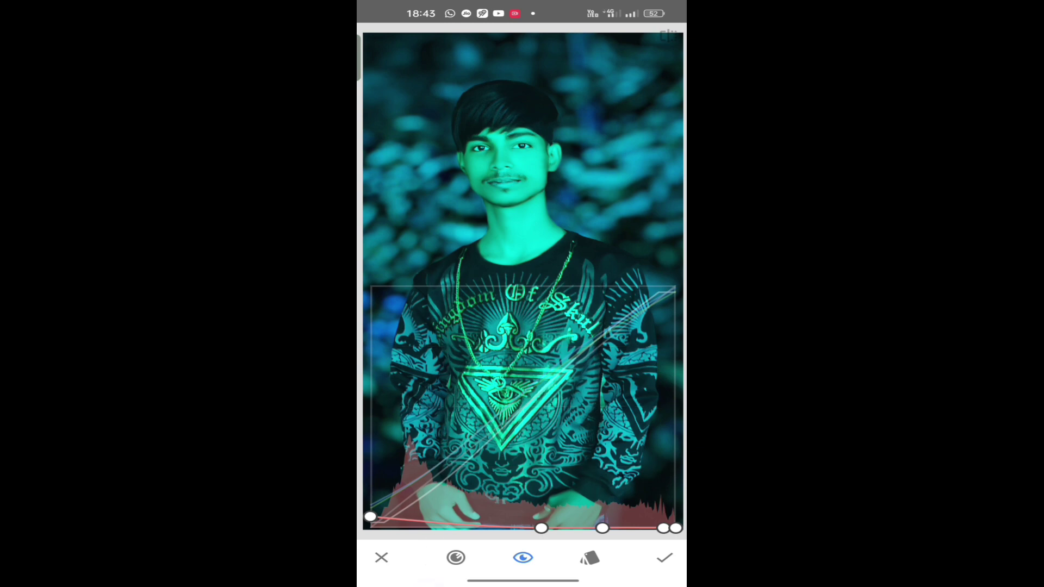
left_click(664, 557)
left_click(562, 149)
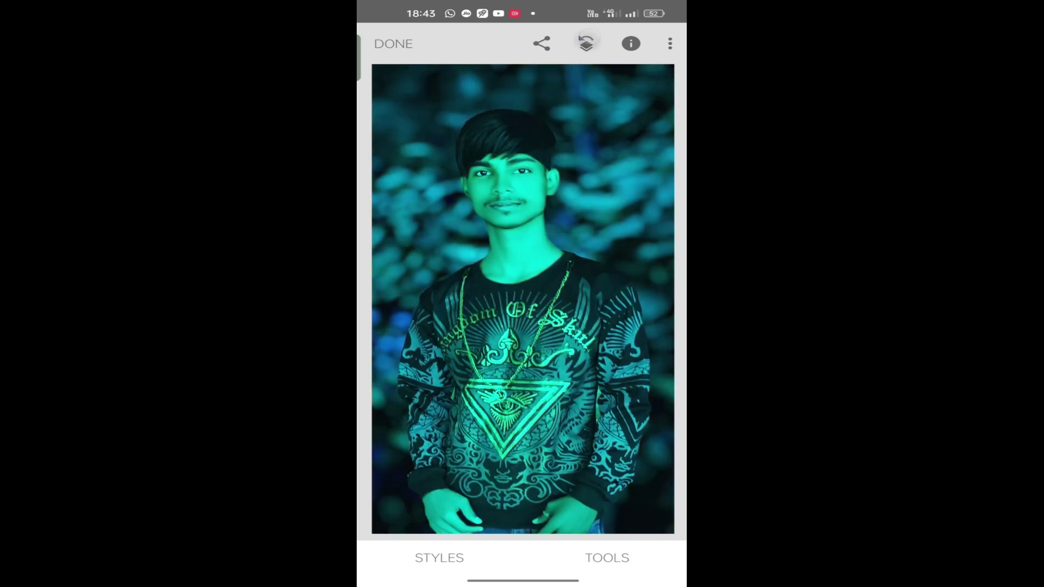
Step: Open the brush mask for the Curves entry via View edits
left_click(585, 43)
left_click(457, 505)
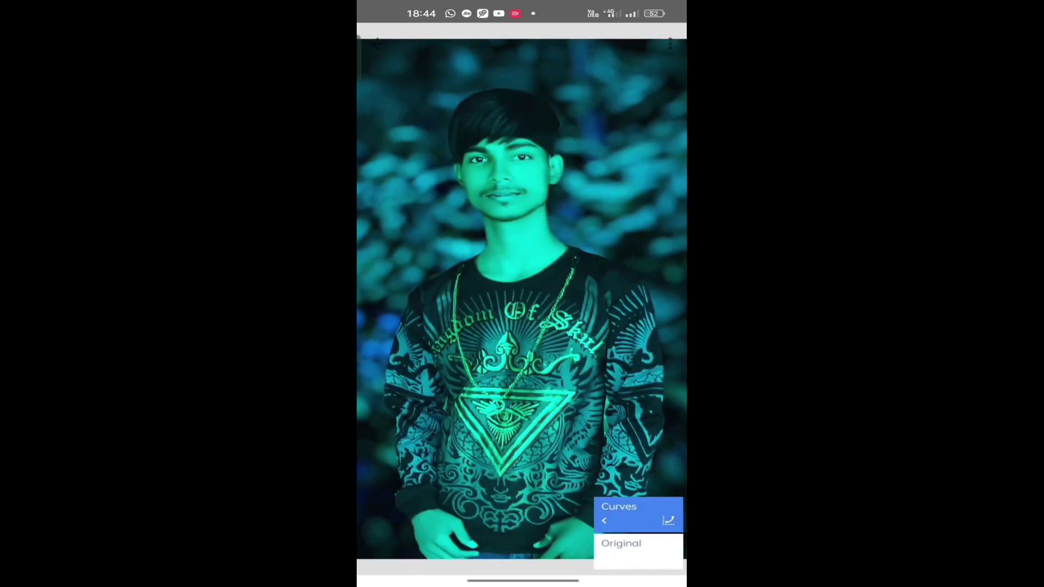
left_click(630, 514)
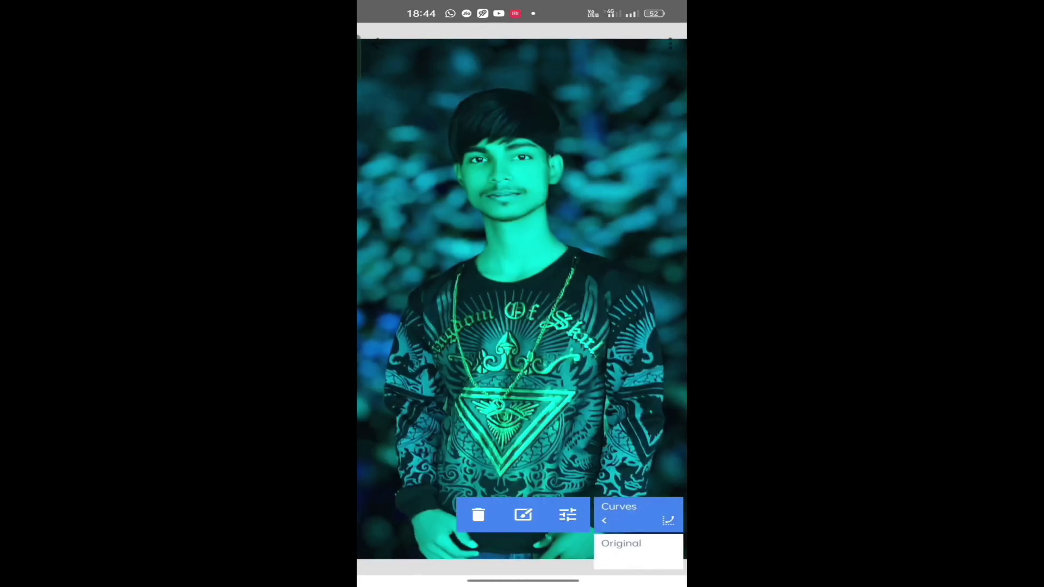
left_click(669, 521)
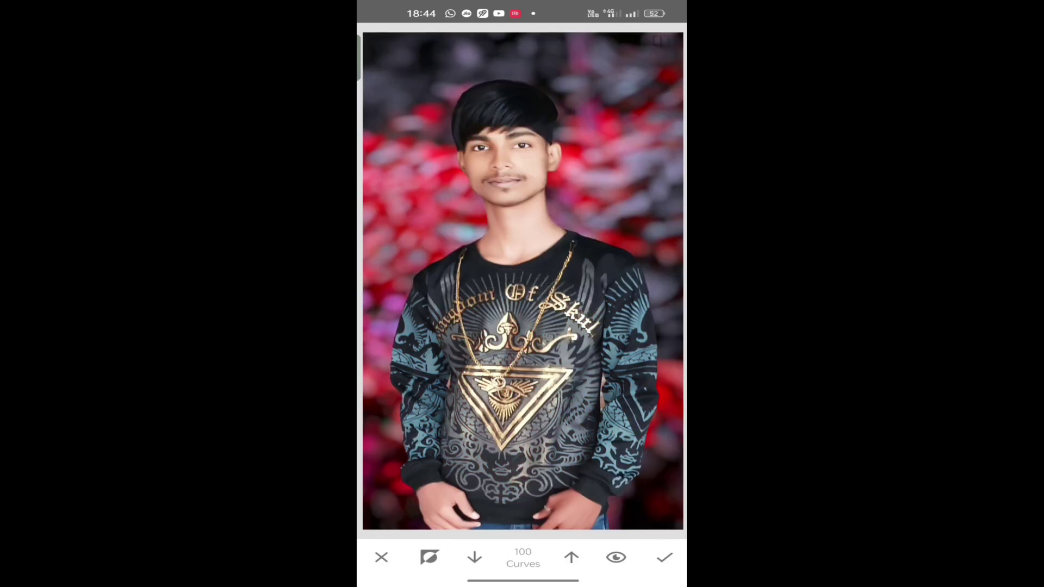
Step: Invert the Curves mask and brush the teal off the cheeks, face and ear
scroll(522, 283, "up", 5)
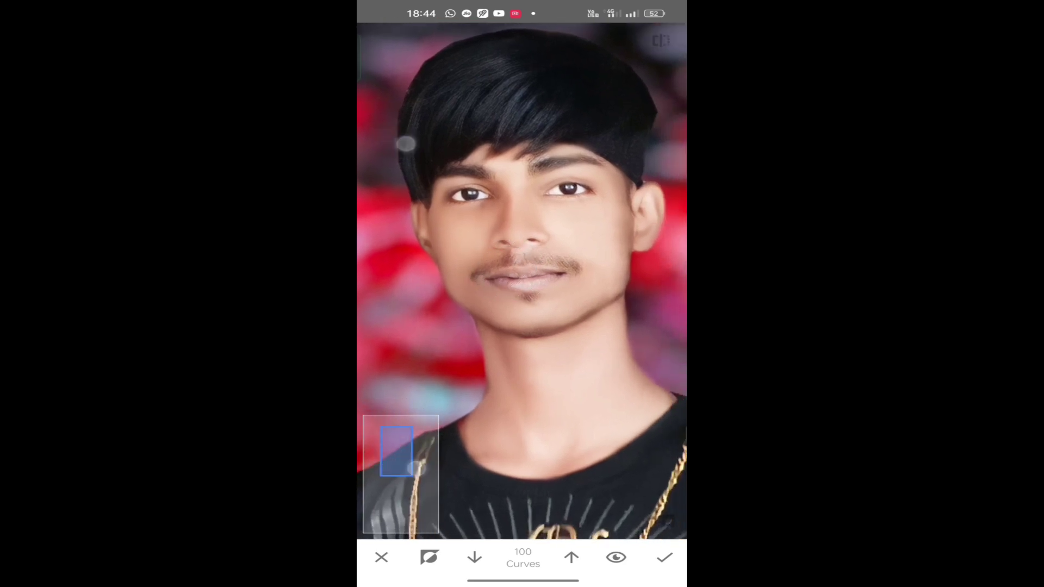
scroll(522, 283, "up", 3)
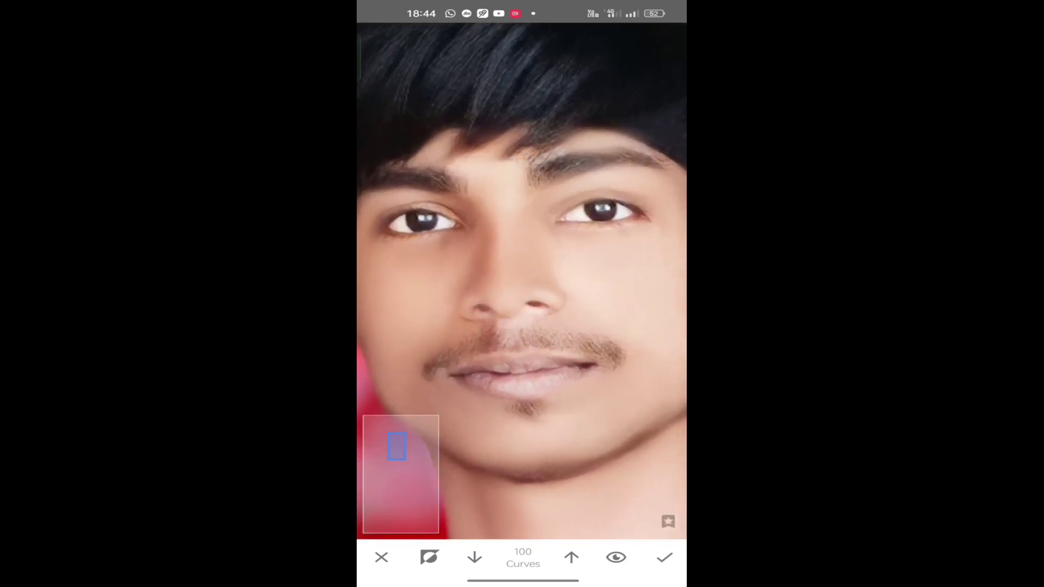
left_click(429, 557)
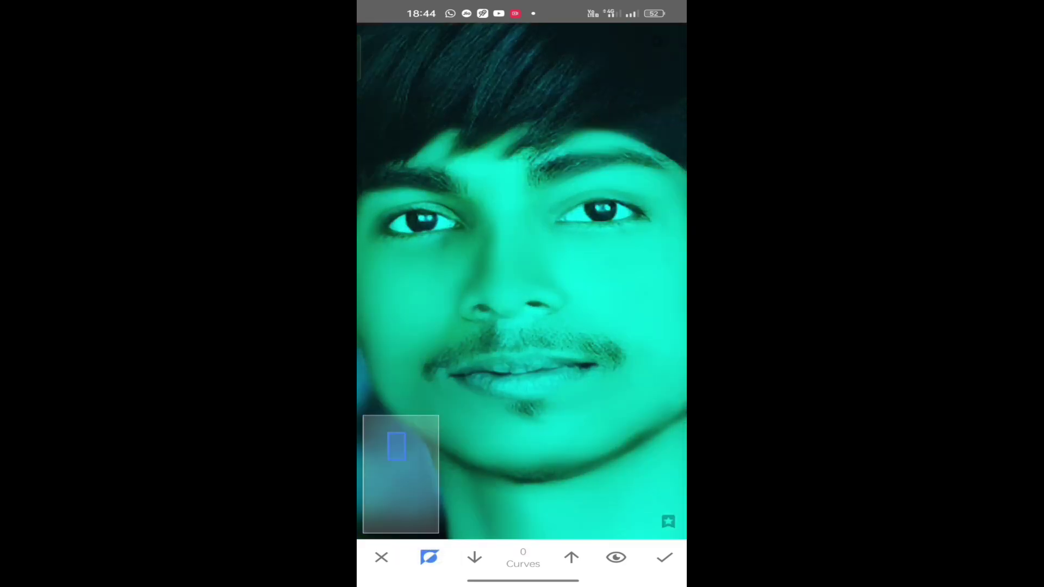
left_click_drag(457, 372, 597, 238)
scroll(522, 283, "up", 3)
scroll(522, 282, "up", 2)
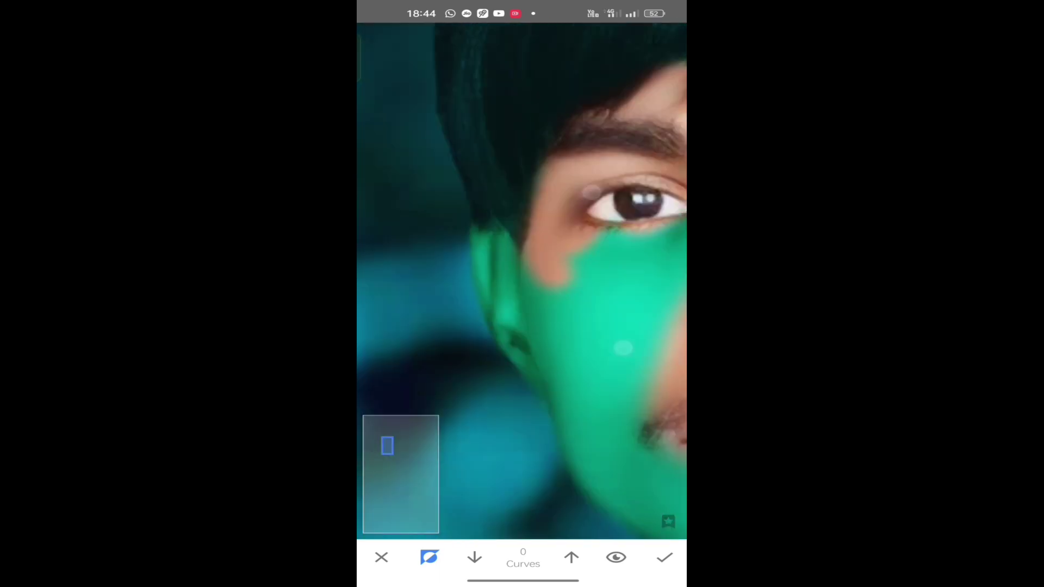
mouse_move(623, 345)
left_mouse_down()
mouse_move(555, 354)
mouse_move(522, 305)
mouse_move(590, 375)
mouse_move(568, 423)
left_mouse_up()
scroll(522, 283, "down", 3)
scroll(522, 282, "down", 3)
scroll(522, 282, "down", 3)
scroll(522, 282, "up", 5)
scroll(631, 319, "up", 2)
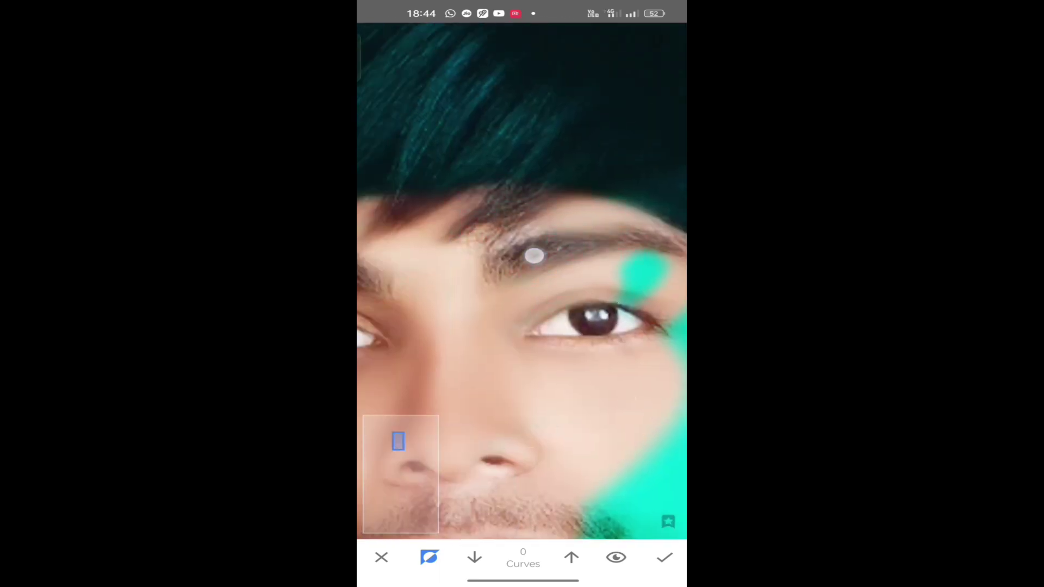
scroll(532, 293, "right", 3)
left_click_drag(531, 331, 593, 381)
scroll(522, 283, "down", 3)
left_click_drag(559, 350, 489, 392)
scroll(522, 283, "down", 3)
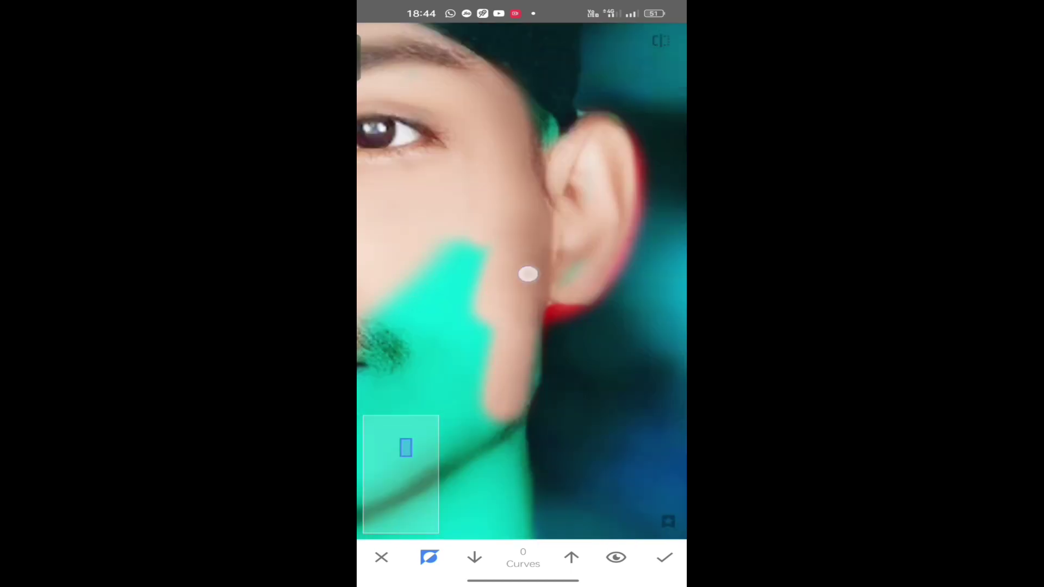
left_click_drag(526, 272, 425, 348)
scroll(522, 283, "down", 3)
Step: Set the brush back to strength 0 and erase the teal tint from the hand
left_click(474, 557)
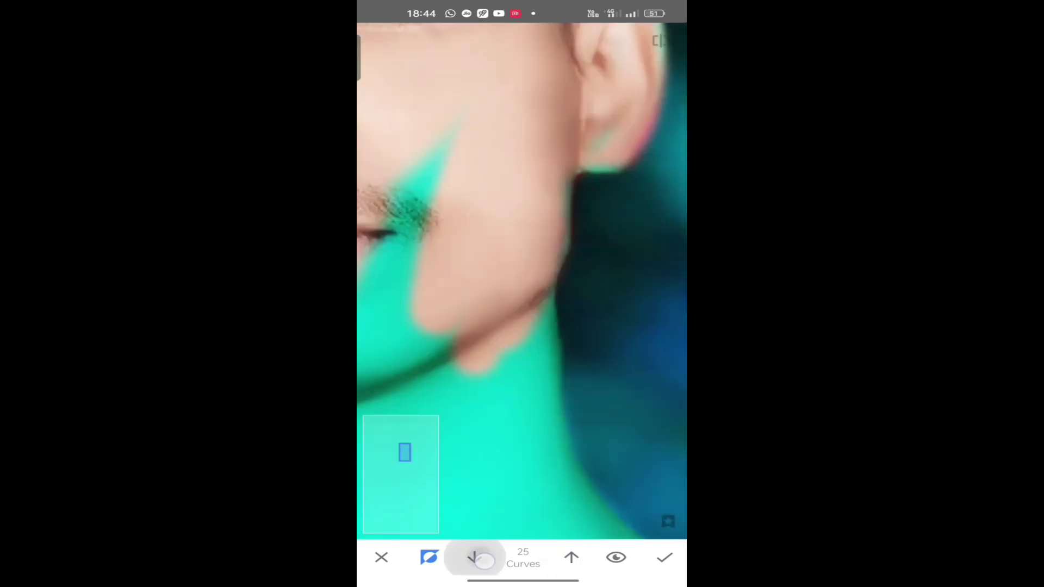
scroll(534, 361, "down", 3)
scroll(503, 282, "down", 3)
scroll(512, 402, "down", 2)
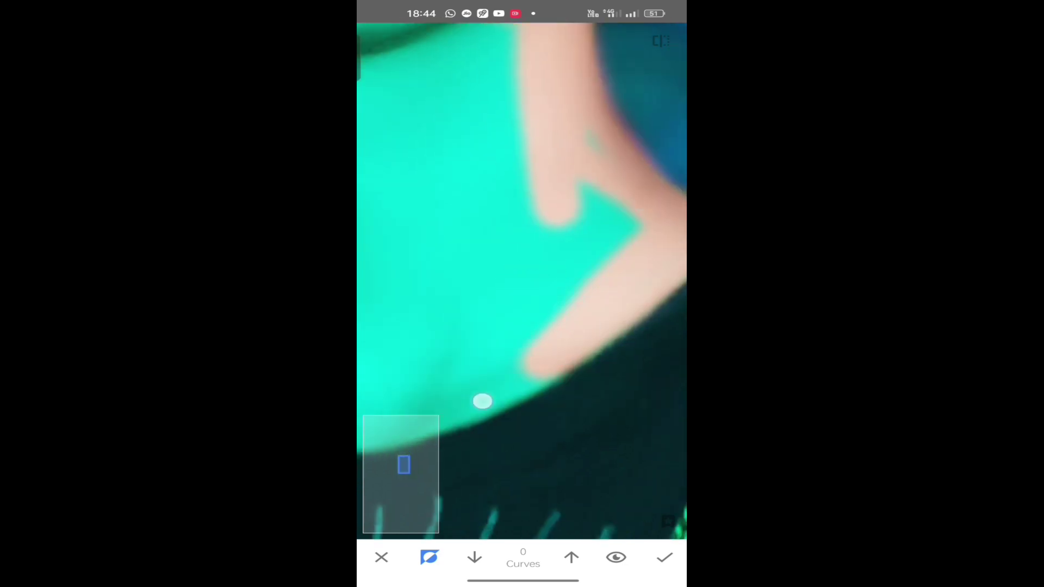
scroll(483, 401, "down", 3)
scroll(392, 317, "left", 2)
scroll(531, 237, "up", 3)
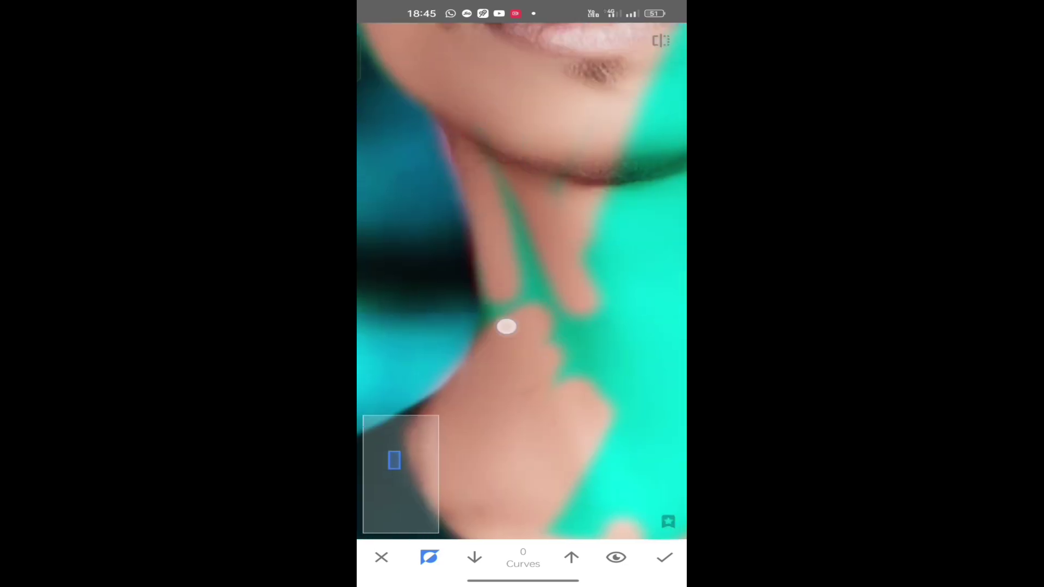
scroll(583, 425, "up", 3)
scroll(545, 160, "up", 2)
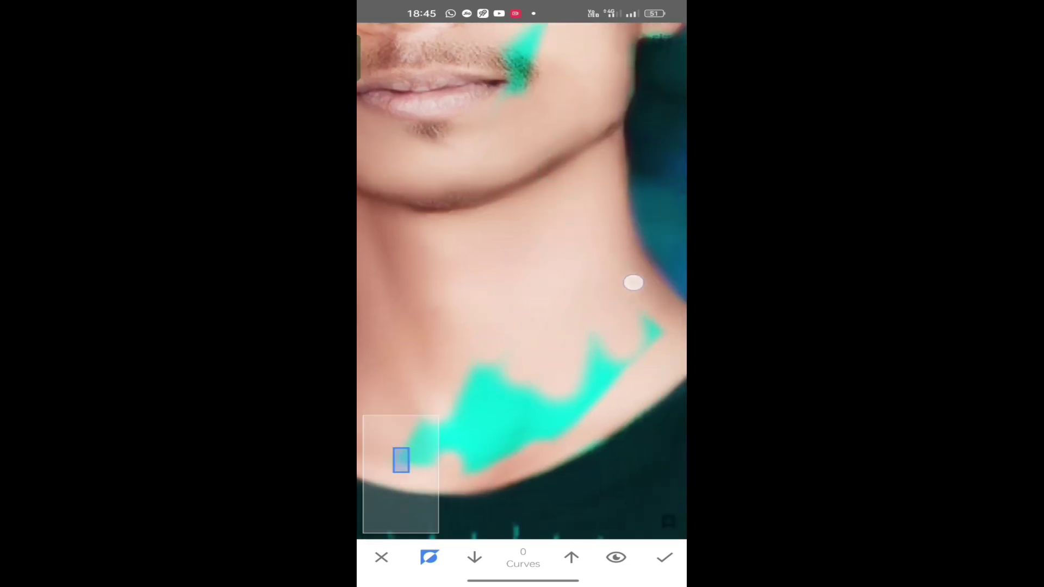
scroll(503, 433, "up", 3)
scroll(490, 381, "down", 5)
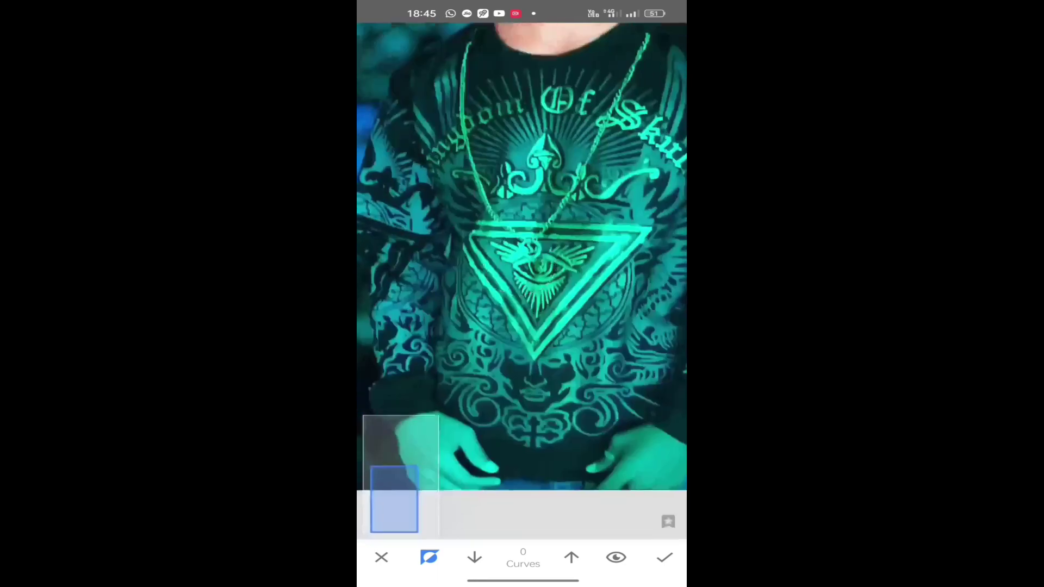
scroll(471, 326, "down", 3)
mouse_move(472, 327)
left_mouse_down()
mouse_move(487, 203)
mouse_move(505, 312)
mouse_move(610, 343)
mouse_move(586, 236)
left_mouse_up()
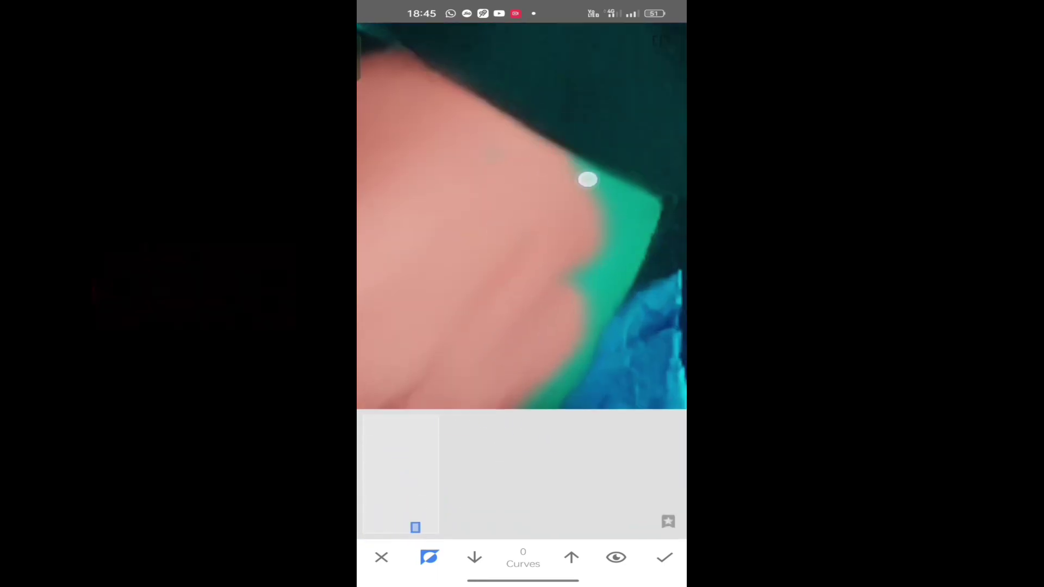
left_click_drag(587, 177, 627, 243)
scroll(570, 180, "down", 3)
scroll(569, 180, "up", 3)
left_click_drag(513, 221, 508, 430)
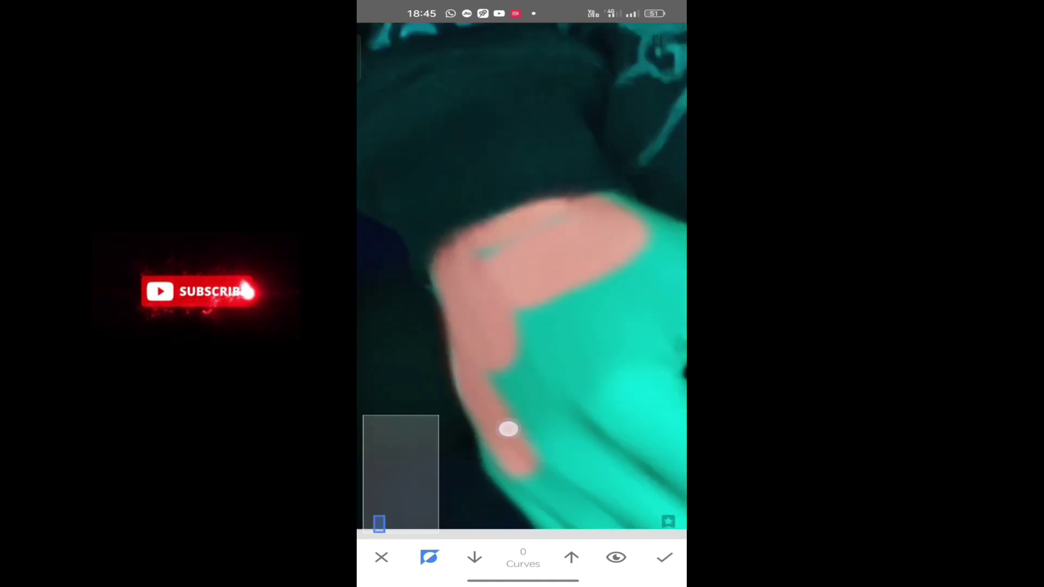
Step: Clear the remaining teal from the back of the hand, fingers and fingertips
scroll(466, 377, "up", 3)
scroll(551, 458, "up", 2)
scroll(552, 457, "down", 2)
left_click_drag(567, 112, 499, 161)
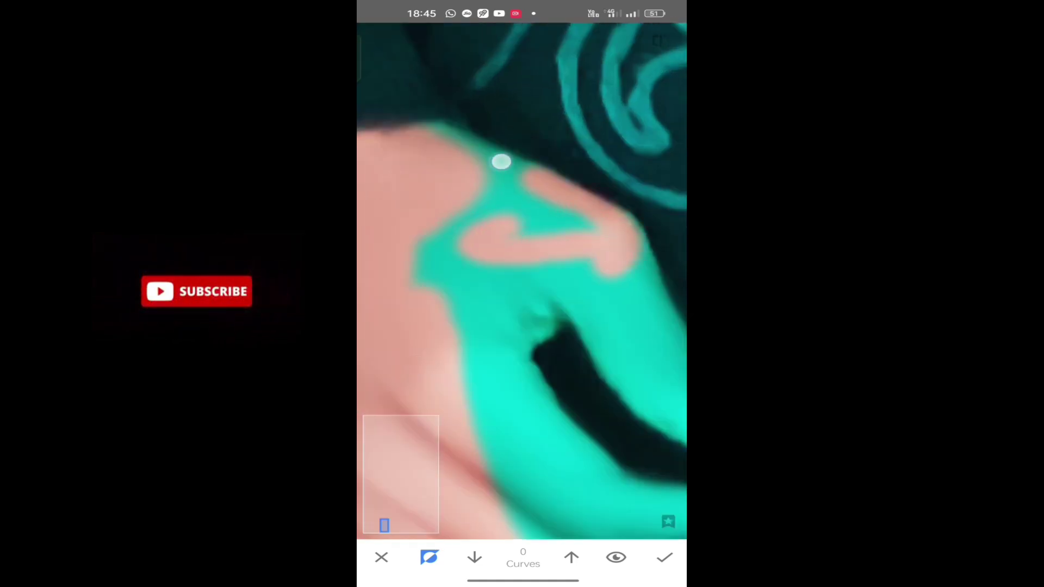
scroll(412, 312, "up", 2)
left_click_drag(421, 267, 501, 129)
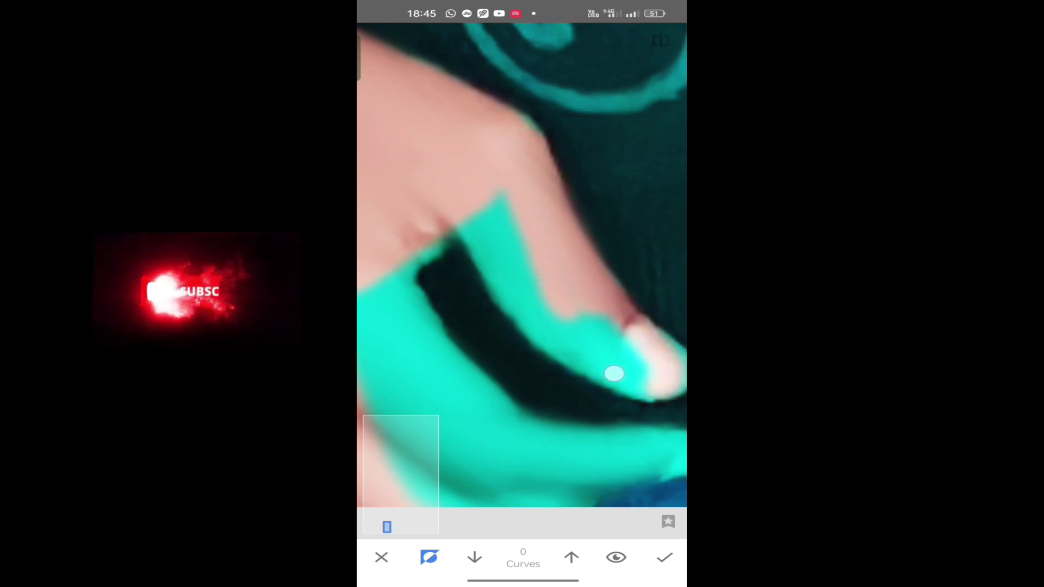
mouse_move(612, 374)
left_mouse_down()
mouse_move(613, 322)
mouse_move(443, 210)
mouse_move(473, 188)
mouse_move(478, 196)
mouse_move(431, 205)
mouse_move(452, 341)
left_mouse_up()
left_click_drag(559, 453, 461, 436)
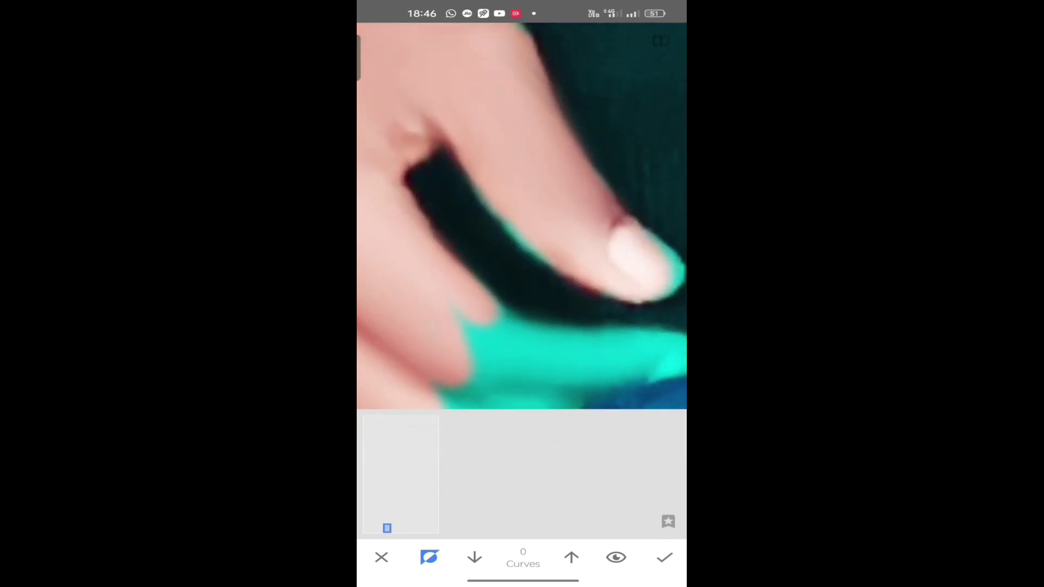
mouse_move(519, 339)
left_mouse_down()
mouse_move(522, 280)
mouse_move(455, 370)
mouse_move(619, 363)
left_mouse_up()
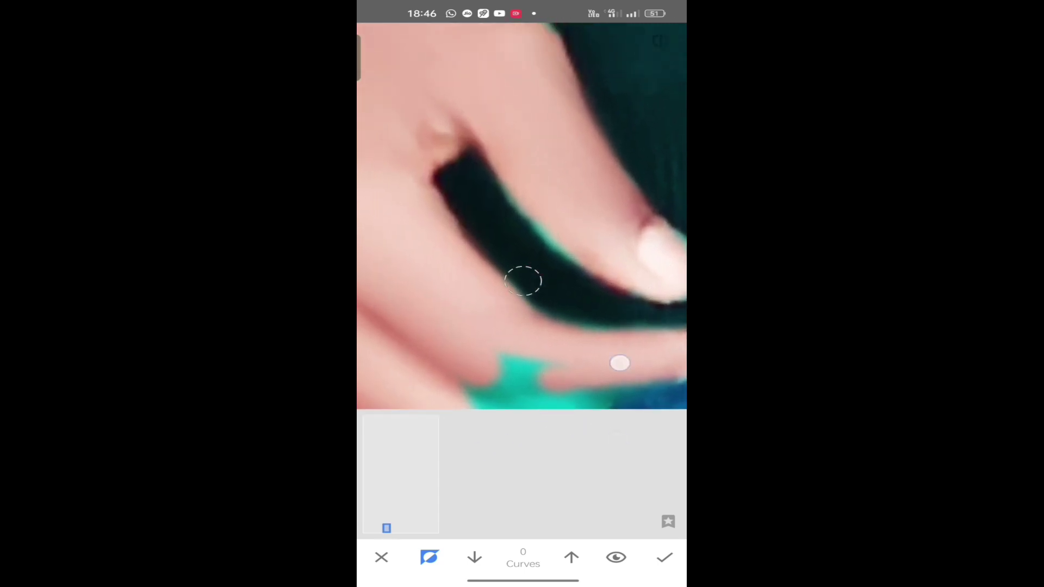
mouse_move(525, 348)
left_mouse_down()
mouse_move(479, 292)
mouse_move(455, 168)
left_mouse_up()
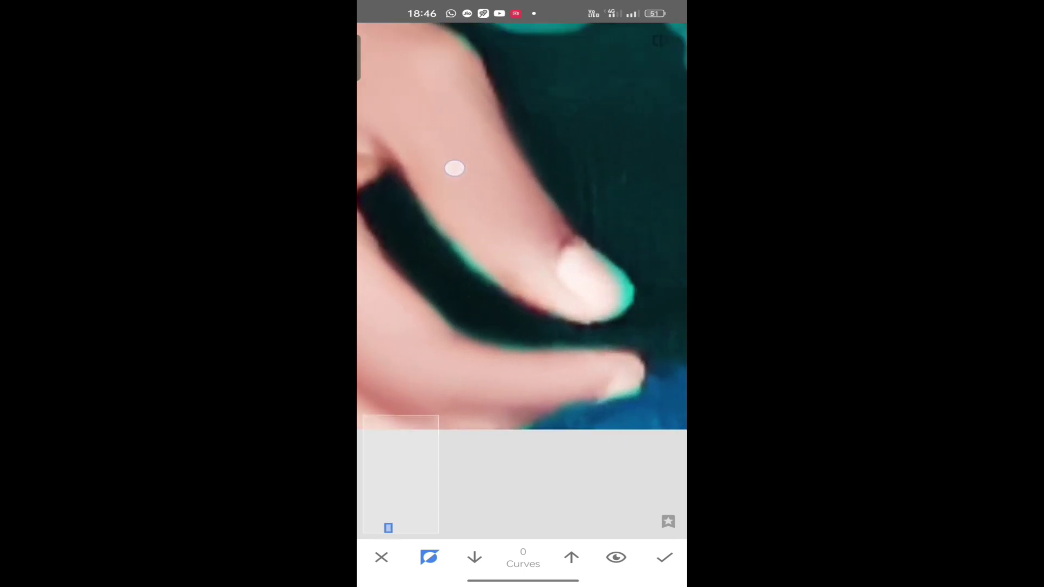
left_click(624, 291)
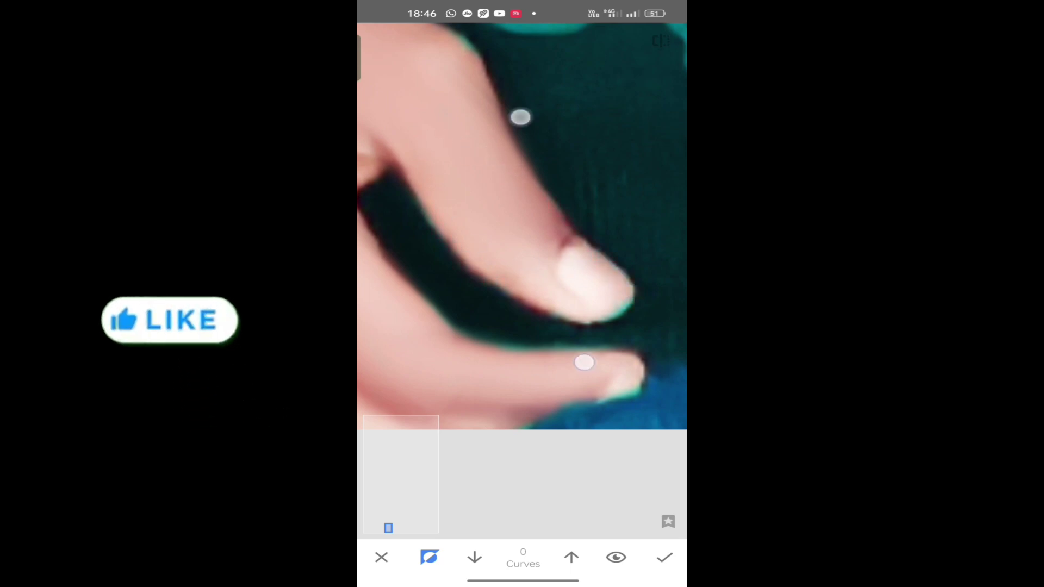
scroll(584, 362, "down", 3)
scroll(538, 228, "down", 3)
scroll(543, 243, "down", 2)
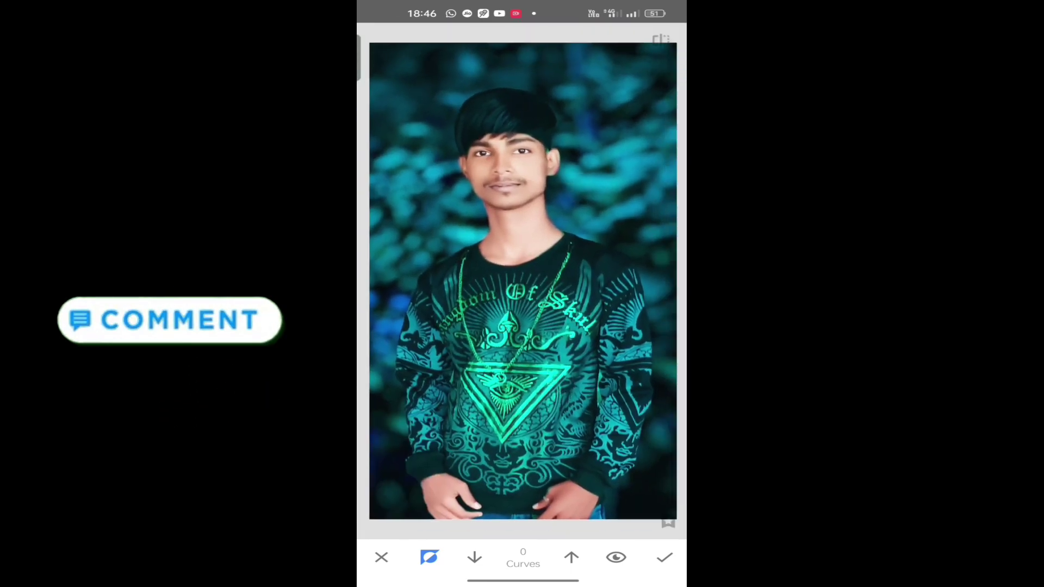
Step: Accept the masked Curves edit and compare the teal-backdrop result with the original photo
left_click(665, 557)
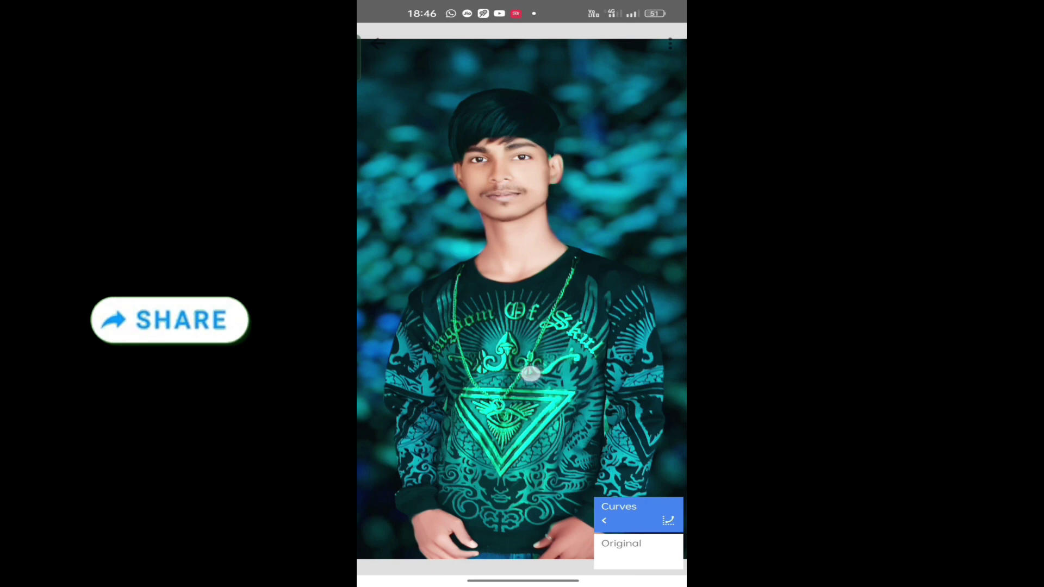
left_click(530, 373)
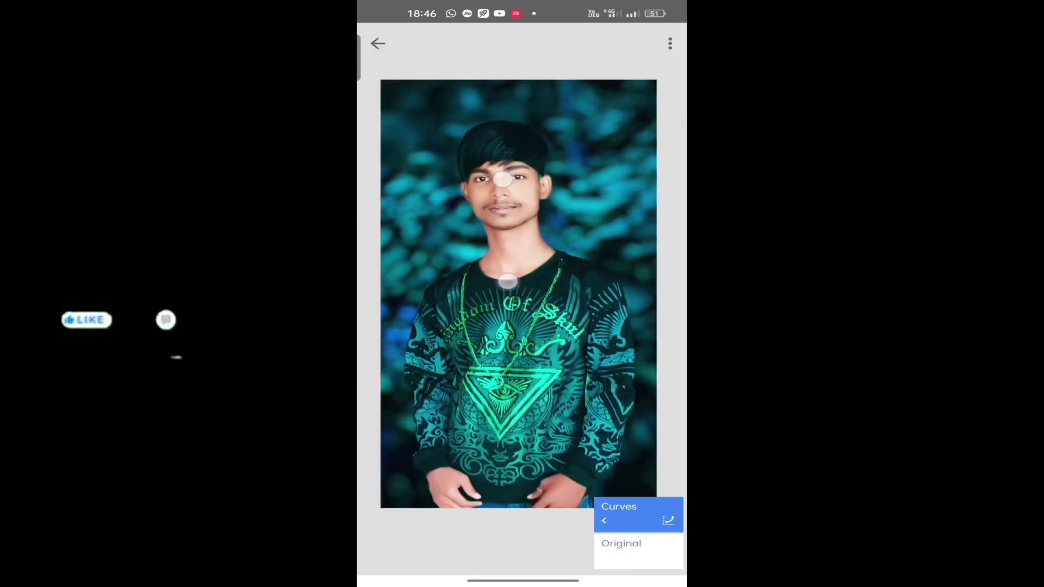
left_click(377, 42)
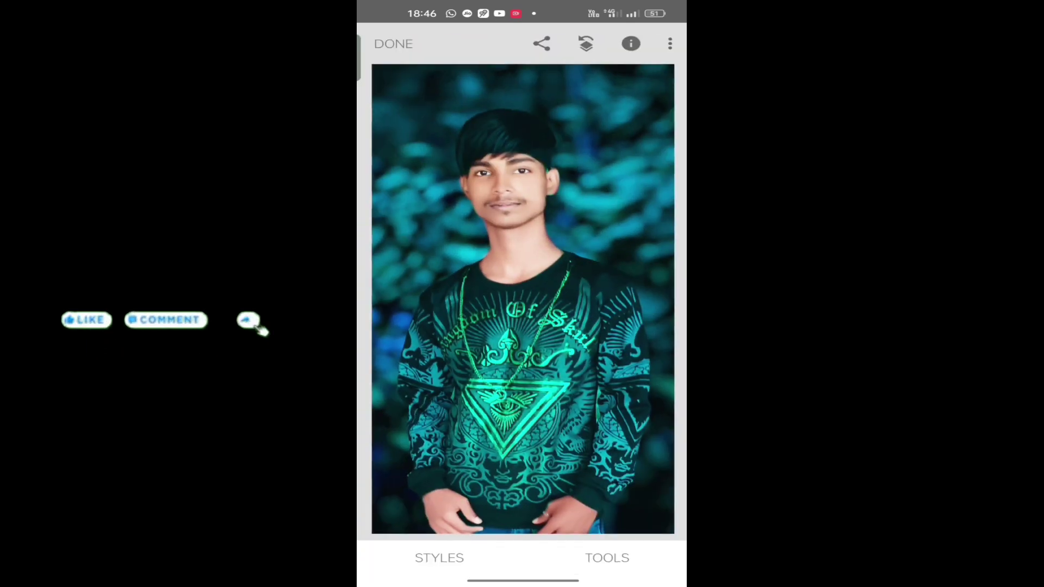
left_click(606, 365)
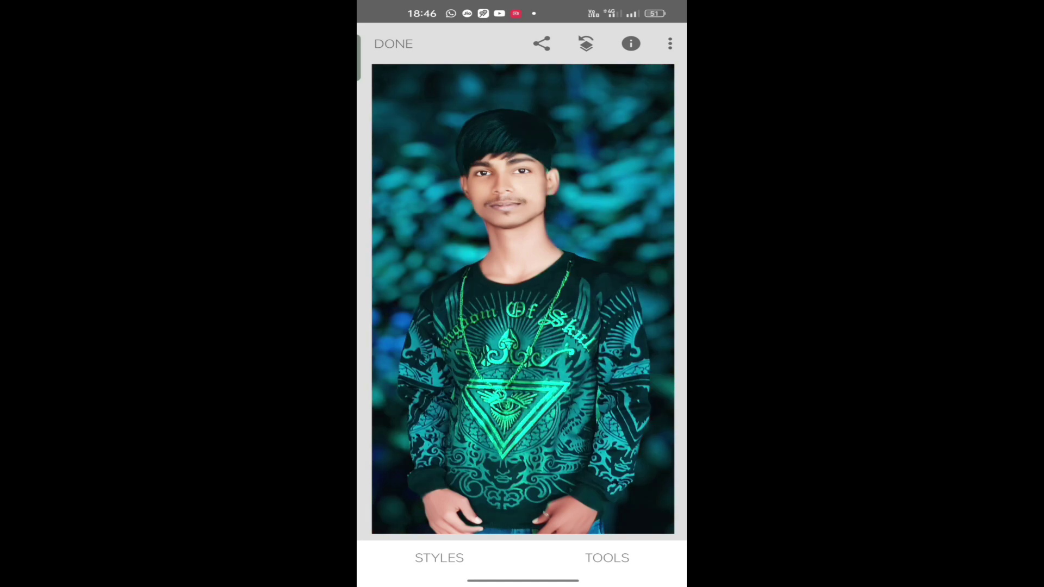